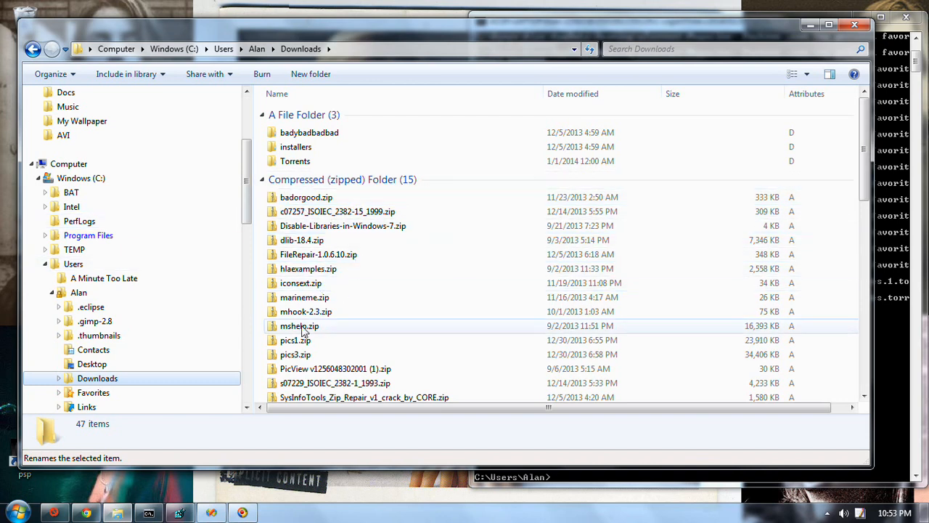
drag(247, 216, 246, 173)
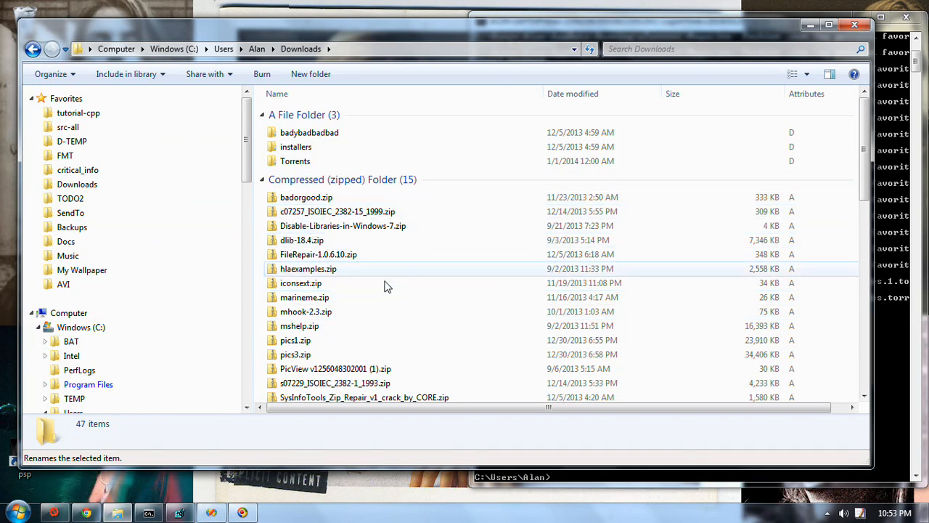
click(179, 512)
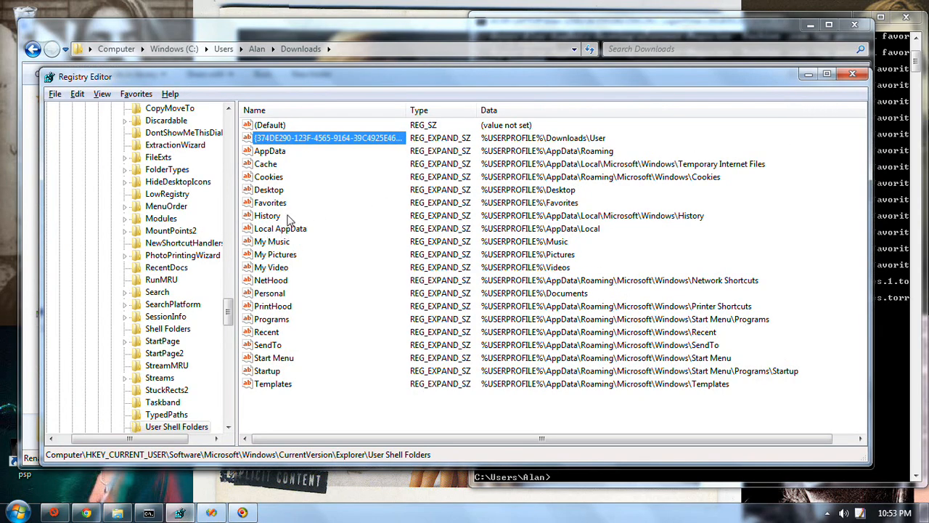
double_click(326, 138)
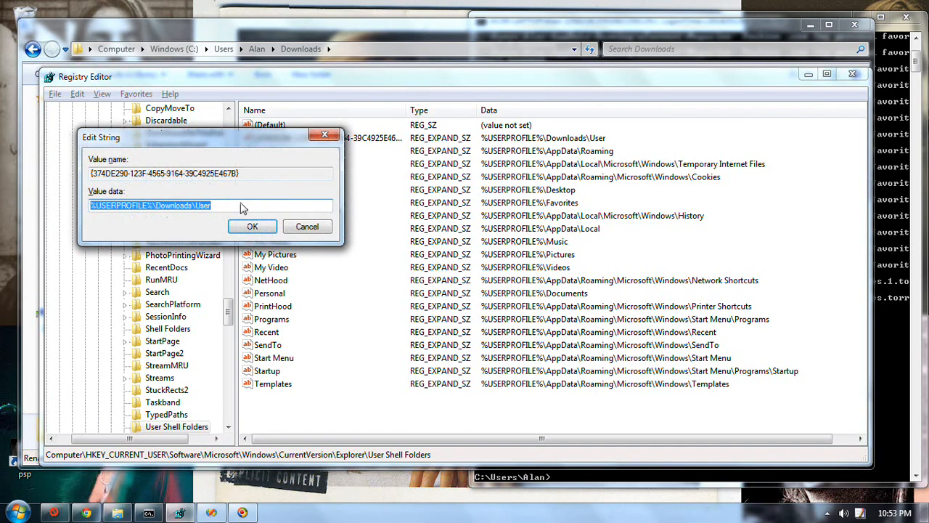
click(244, 209)
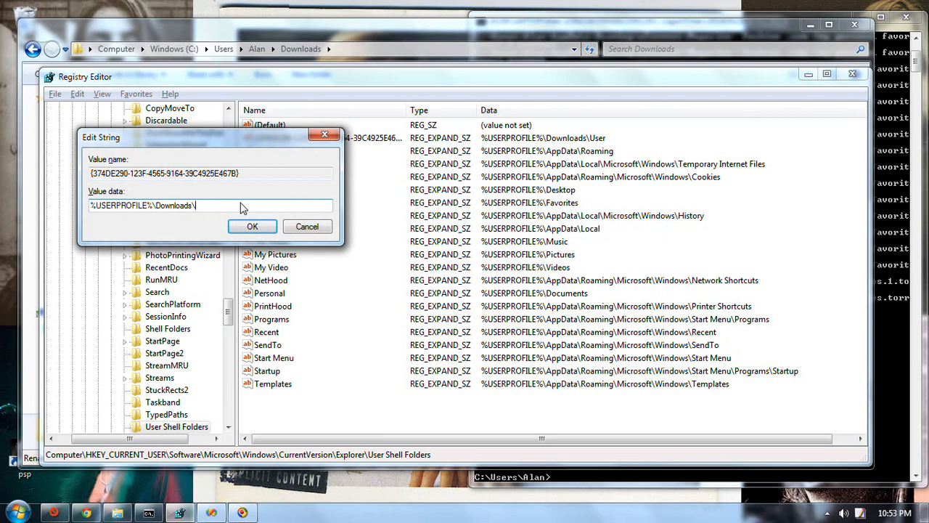
key(Return)
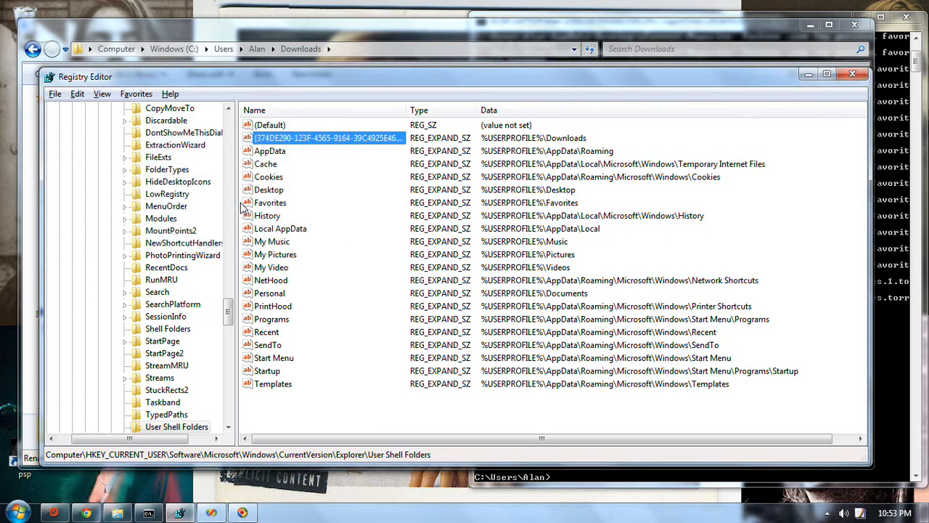
Step: Run the fixsyst command in the command prompt to restart Explorer
click(896, 476)
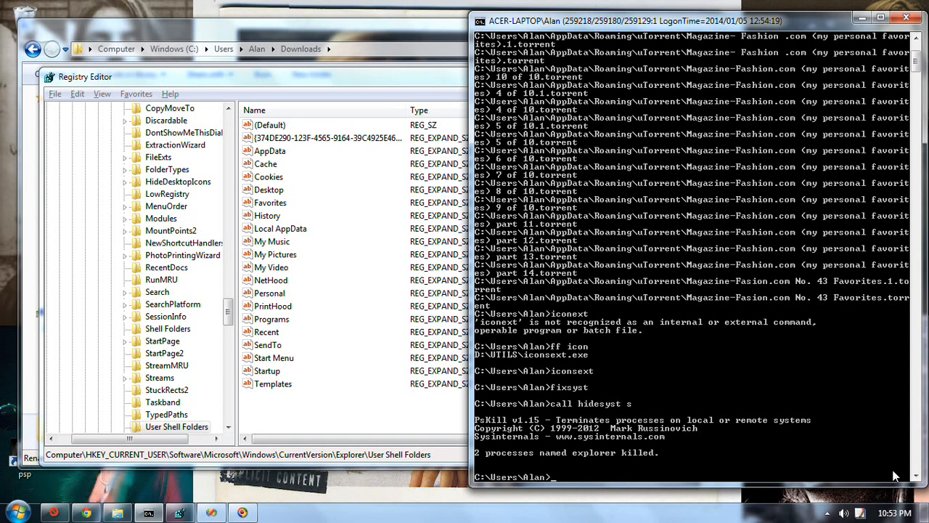
text(fixsyst)
key(Return)
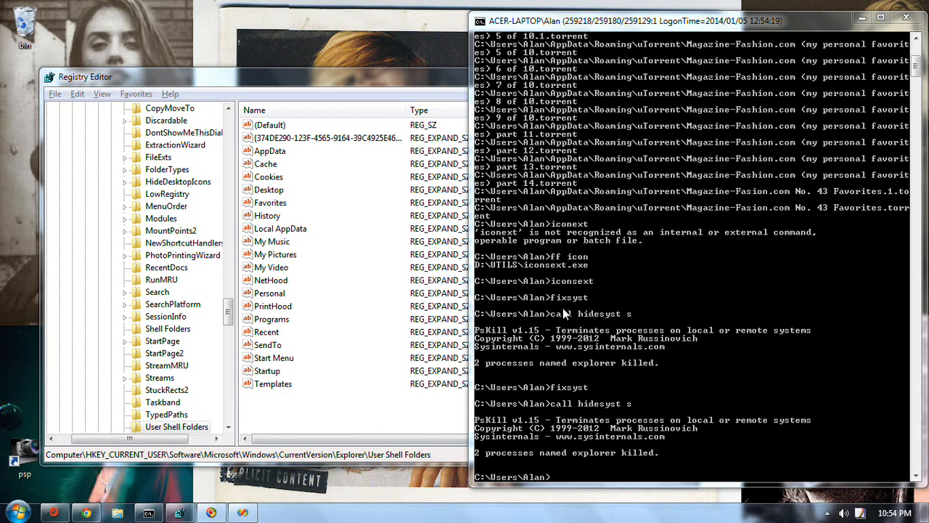
Step: Open Downloads from Favorites in a new Windows Explorer window and collapse the user profile and Computer branches of the folder tree
click(117, 513)
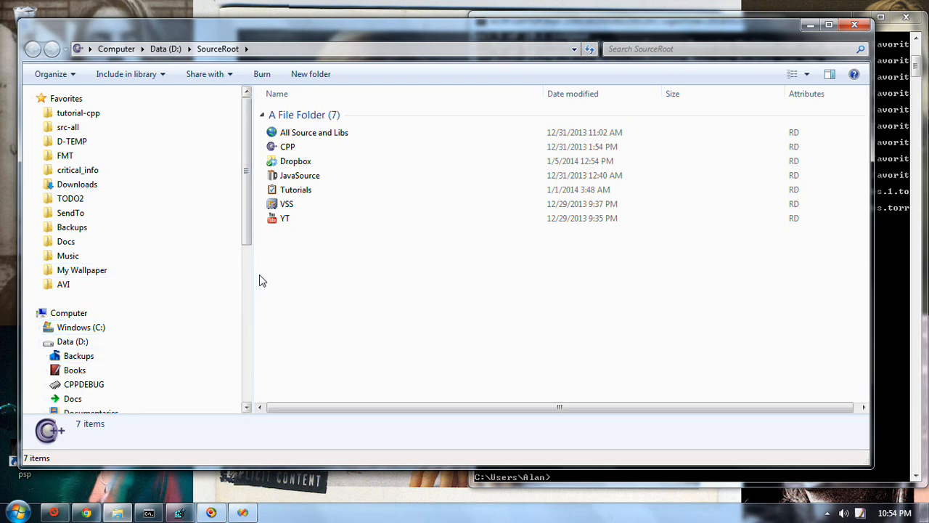
click(107, 187)
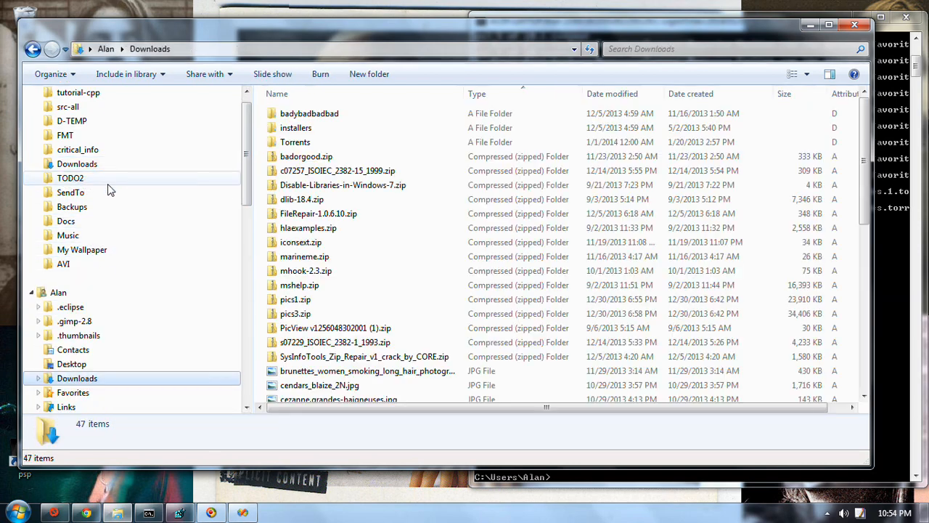
click(32, 293)
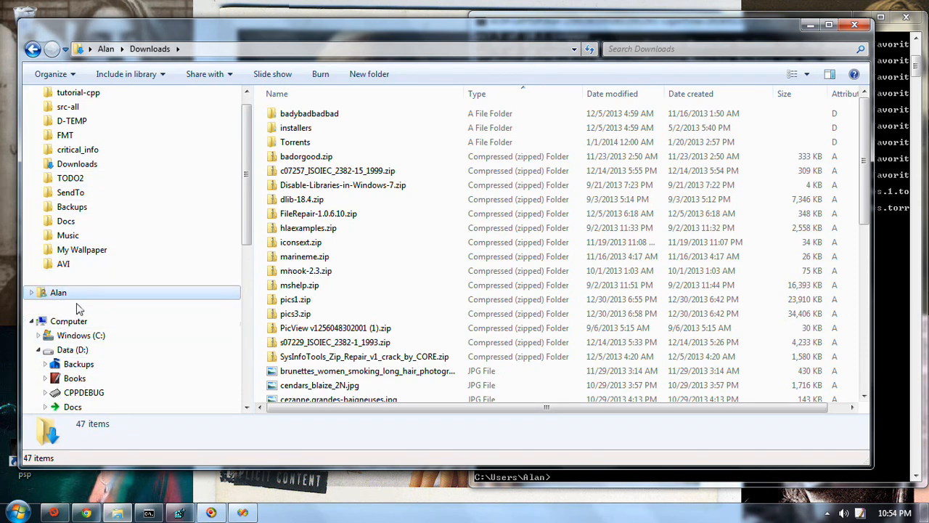
drag(246, 233, 255, 193)
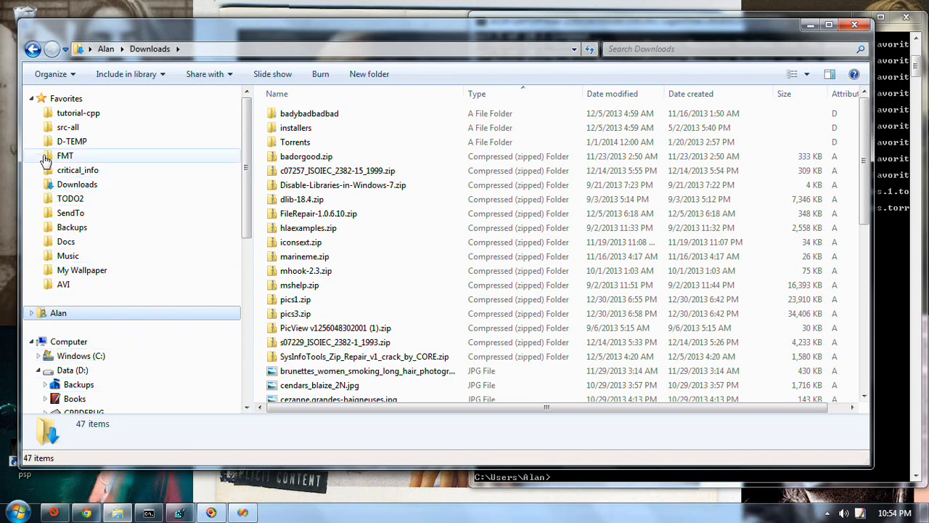
click(31, 342)
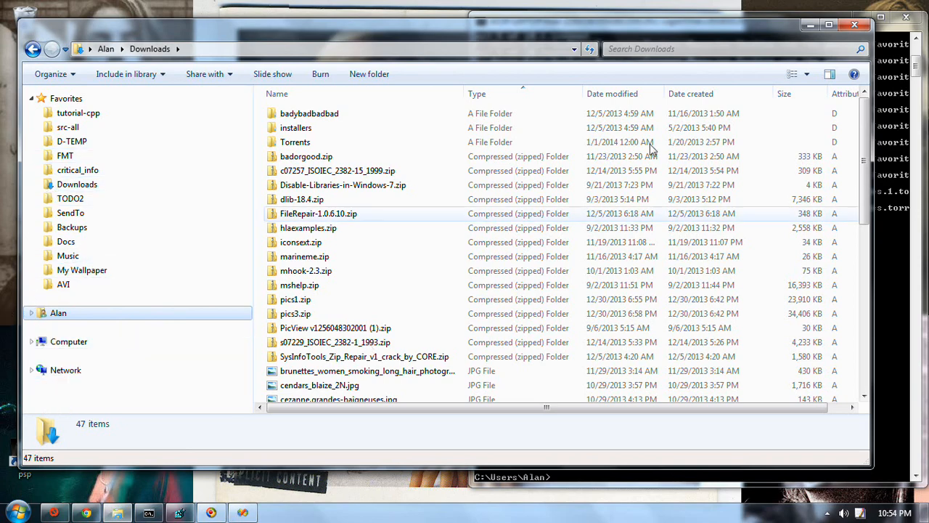
Step: Close and reopen the Explorer window, and rerun fixsyst in the command prompt
click(854, 25)
click(117, 512)
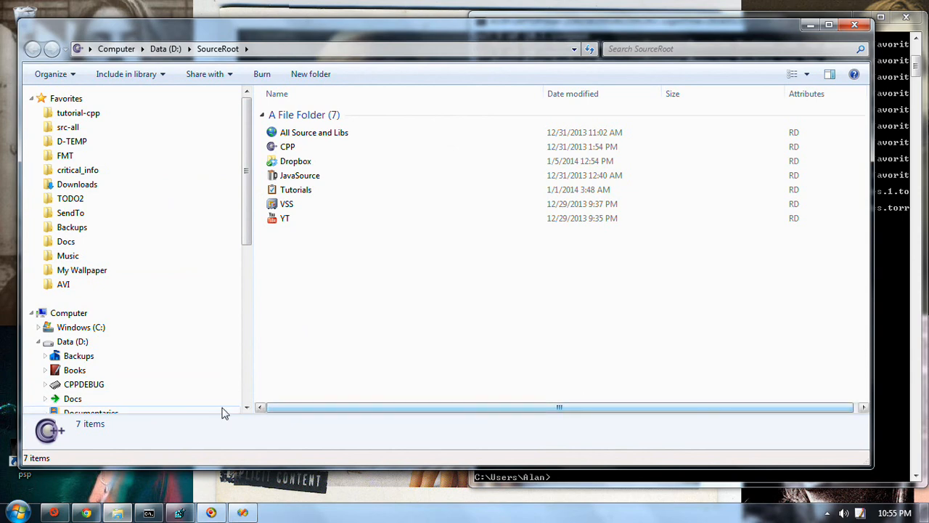
click(673, 481)
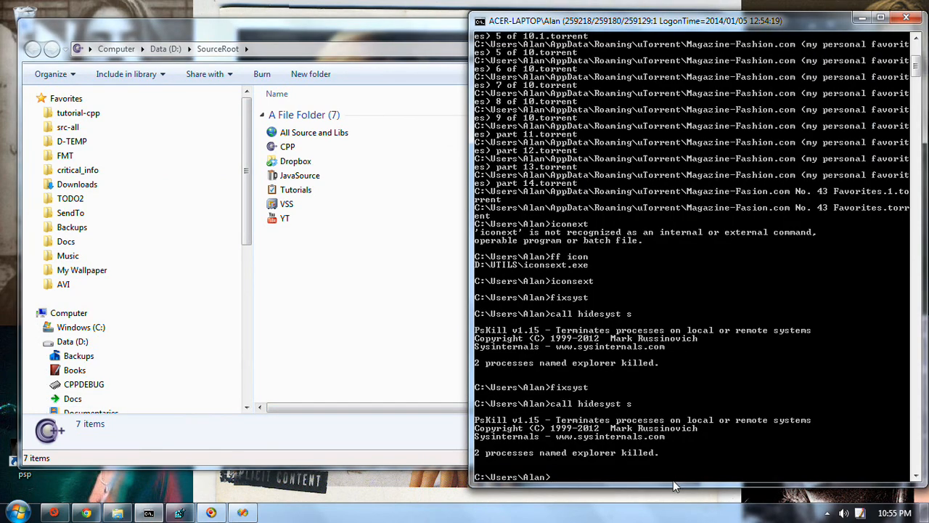
text(fixsyst)
key(Return)
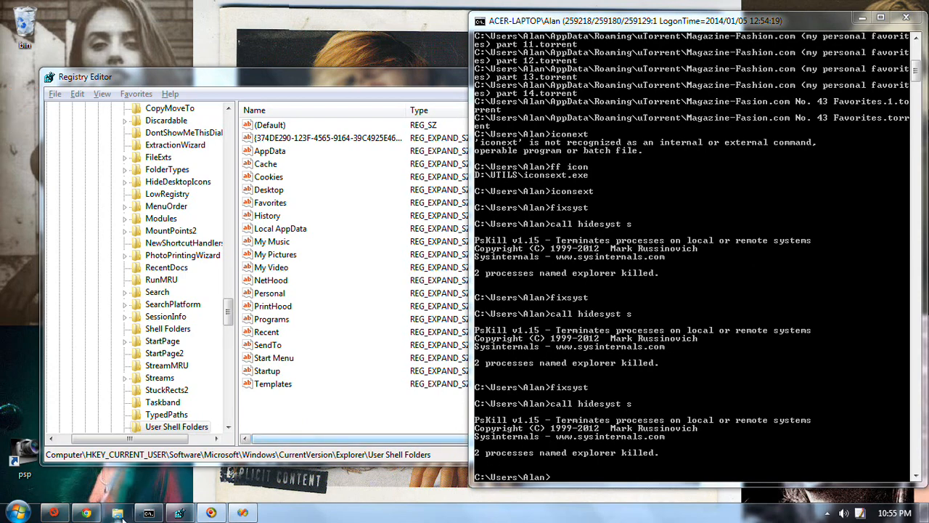
Step: Open Downloads from Favorites in a new Windows Explorer window and check the context options of the user profile folder
click(118, 513)
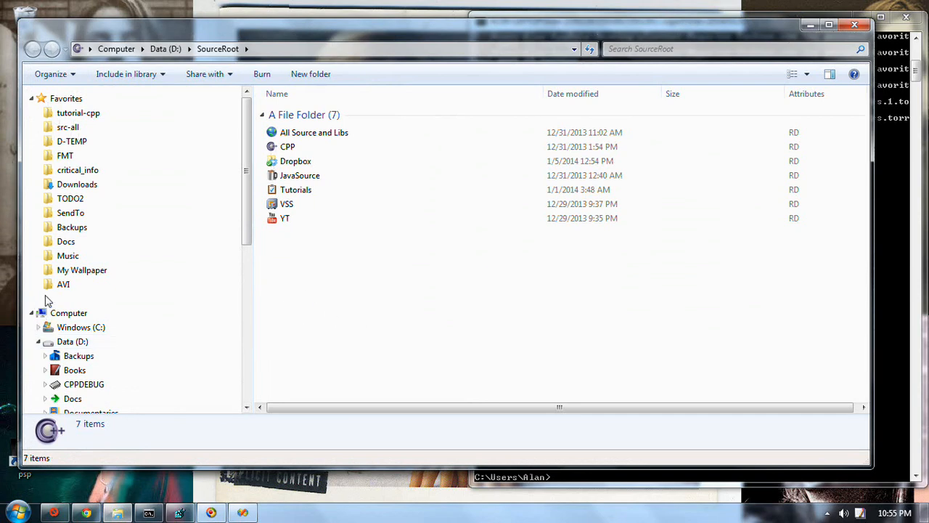
click(141, 192)
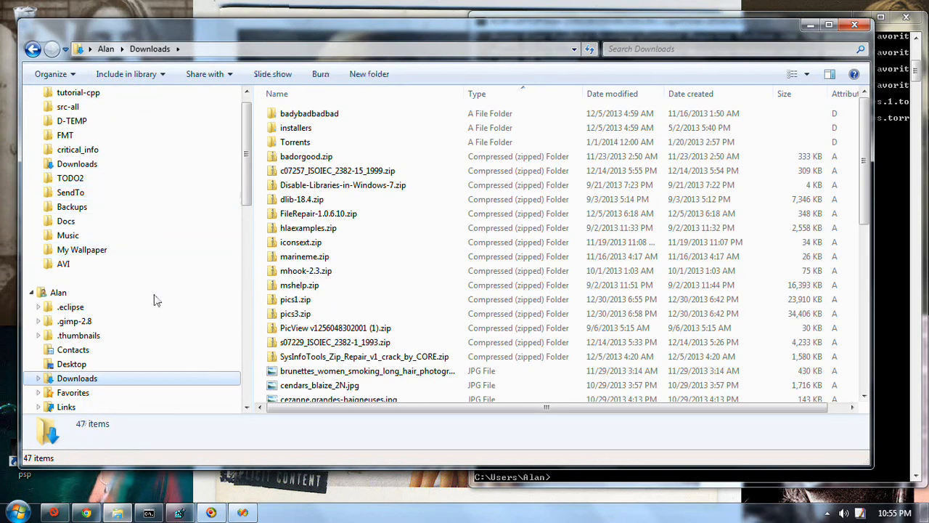
right_click(53, 295)
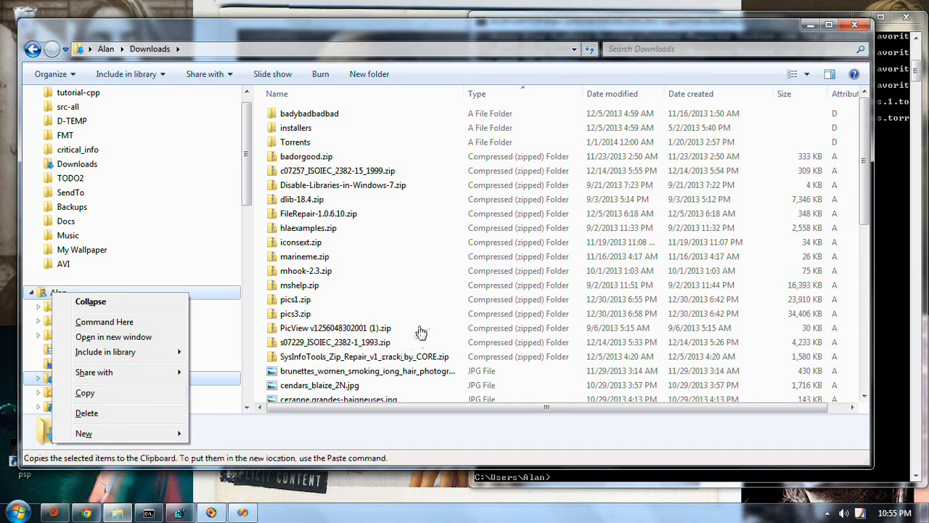
click(247, 157)
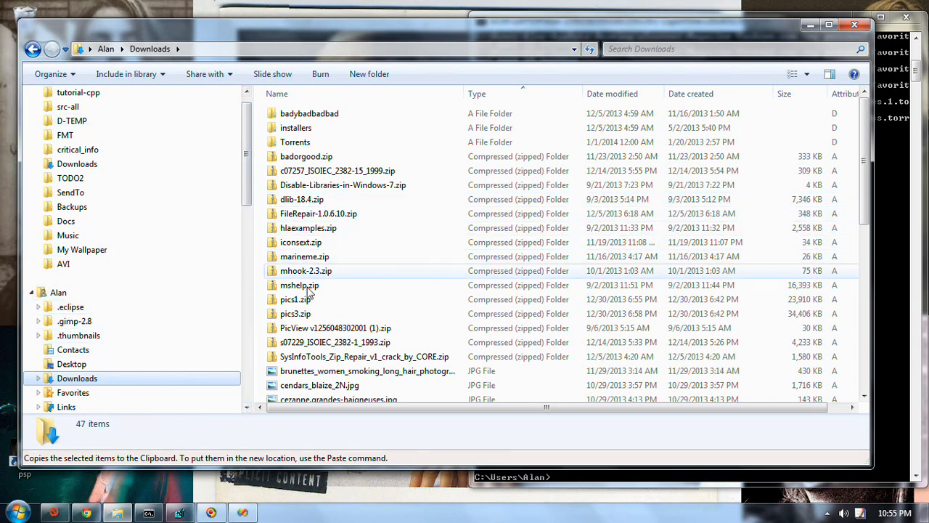
scroll(246, 172, up, 1)
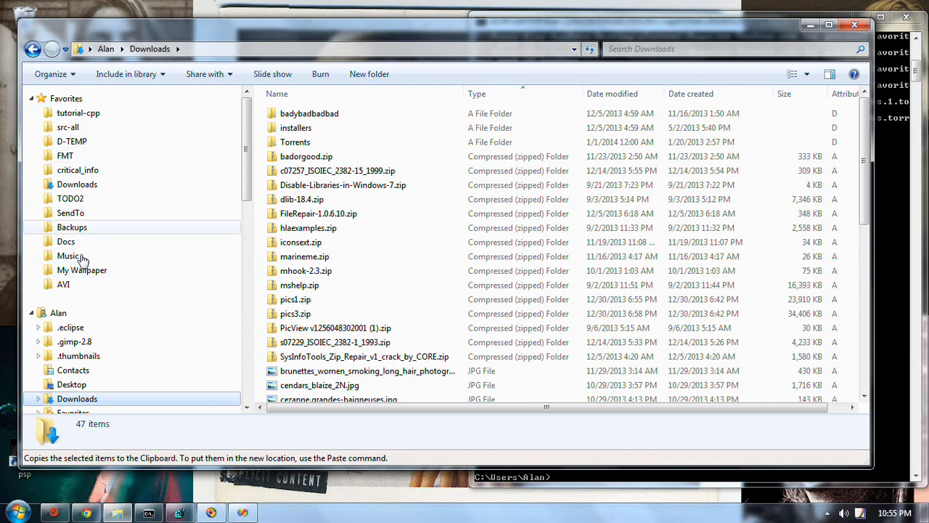
Step: In Registry Editor, go to the saved Explorer Favorites key, bring its subkeys into view and select its LocalizedString value
click(182, 514)
click(136, 94)
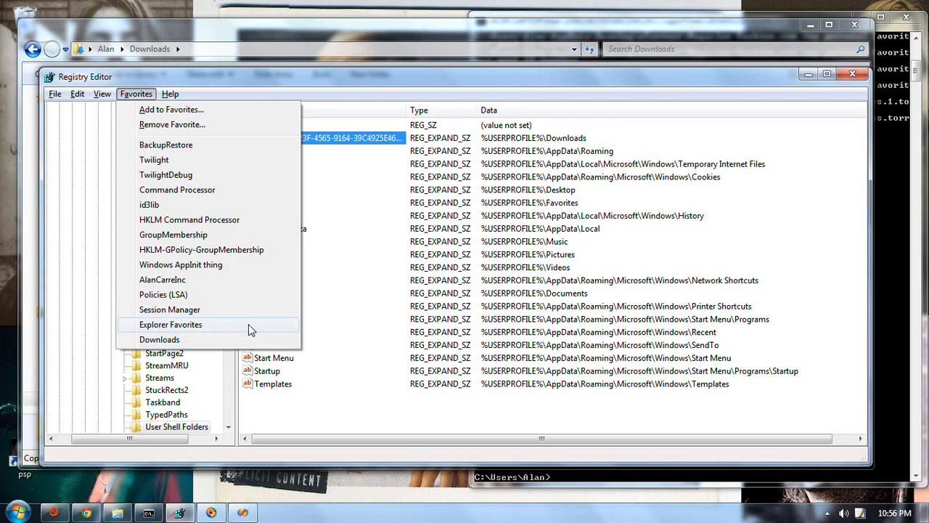
click(194, 331)
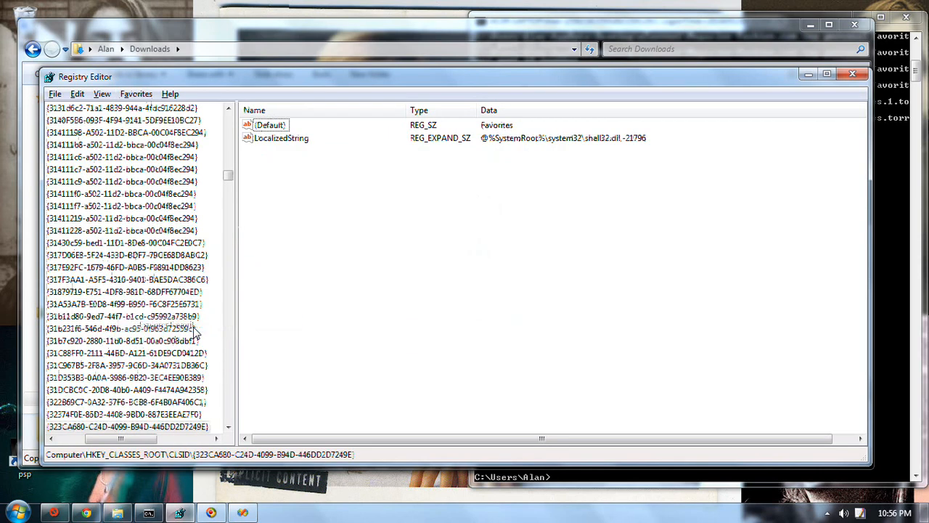
drag(133, 445, 99, 444)
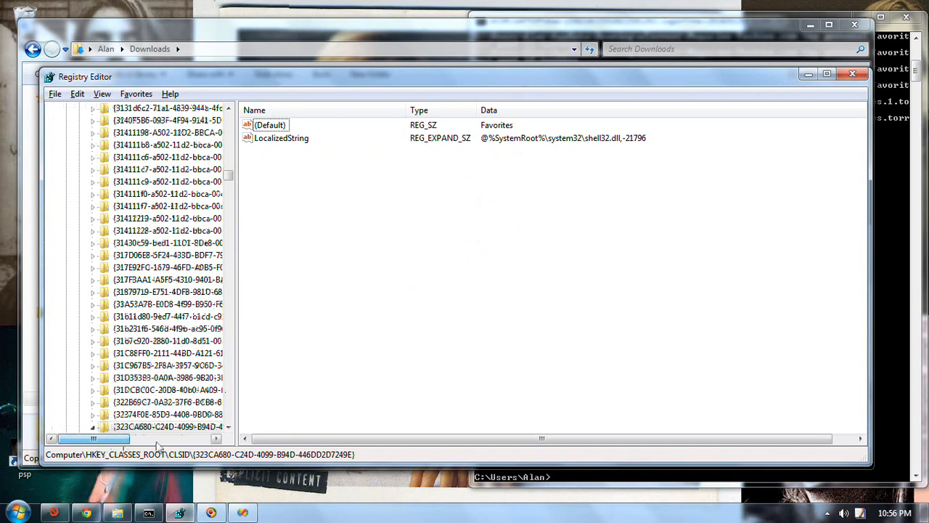
click(228, 427)
scroll(228, 430, down, 2)
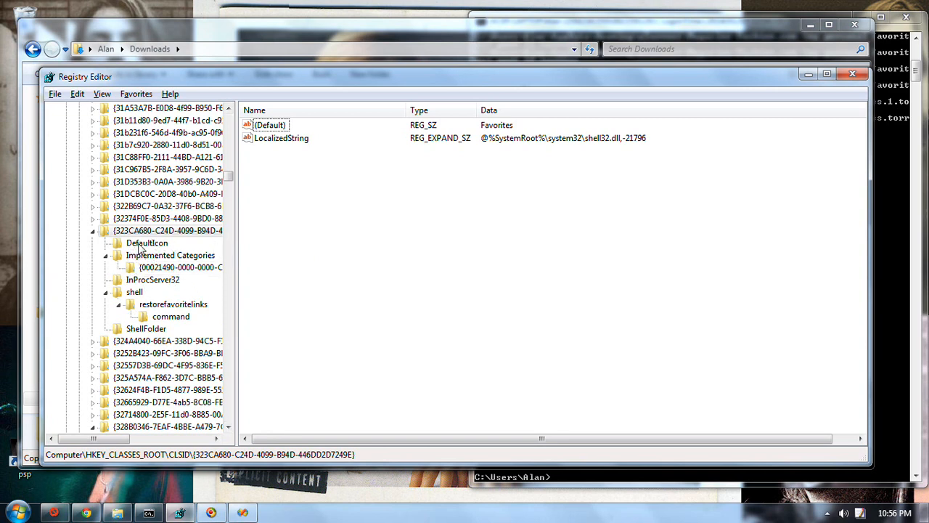
click(292, 144)
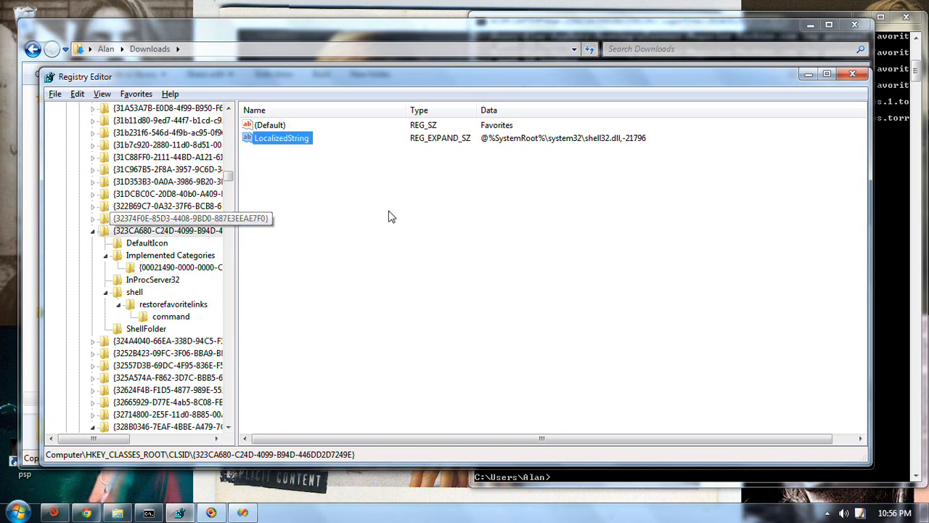
Step: Examine the values of the key's DefaultIcon, Implemented Categories, restorefavoritelinks command and ShellFolder subkeys, returning to DefaultIcon
click(144, 244)
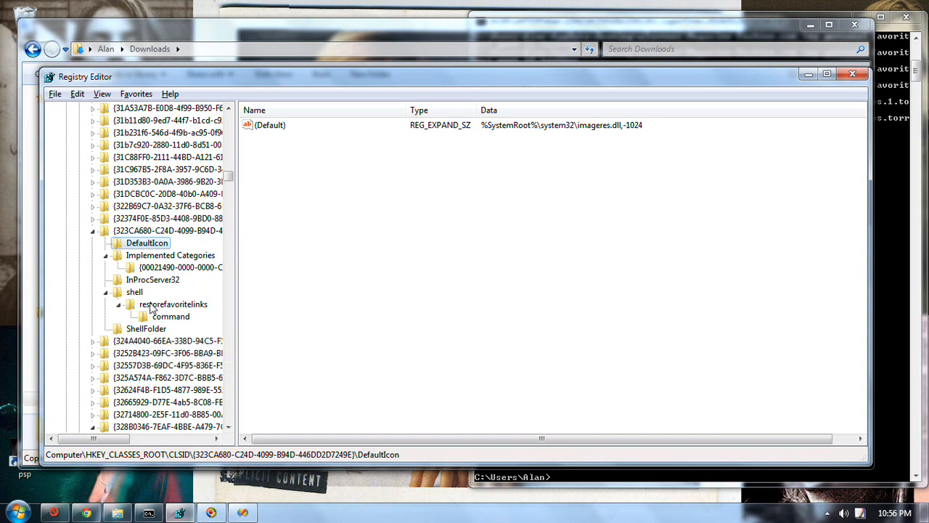
key(Down)
key(Down)
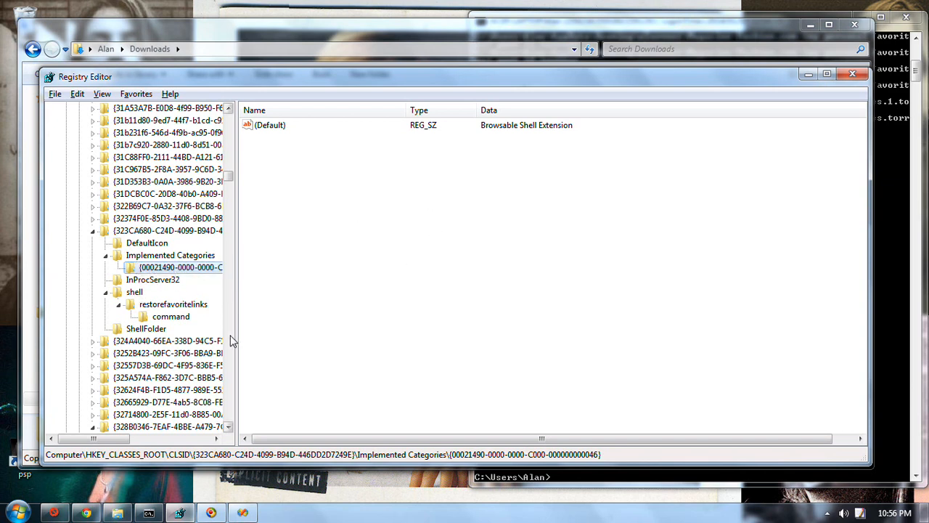
click(158, 316)
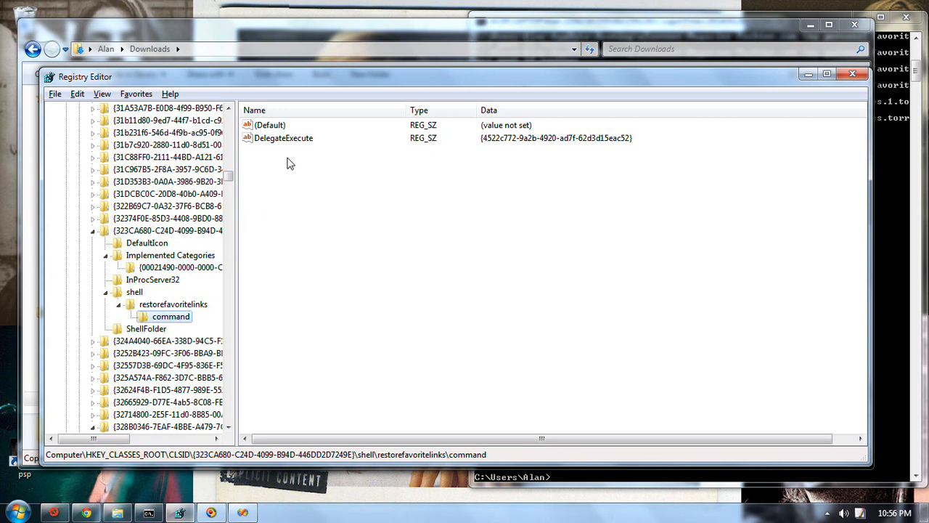
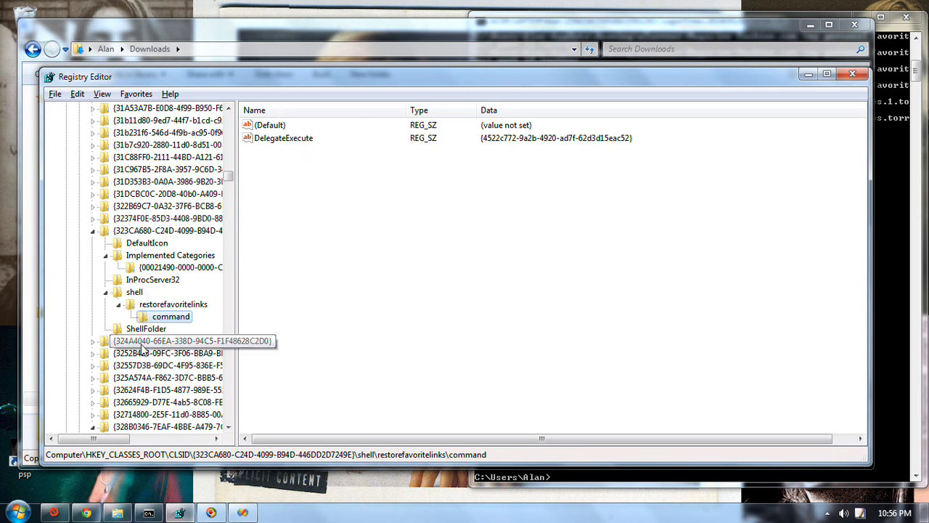
click(148, 329)
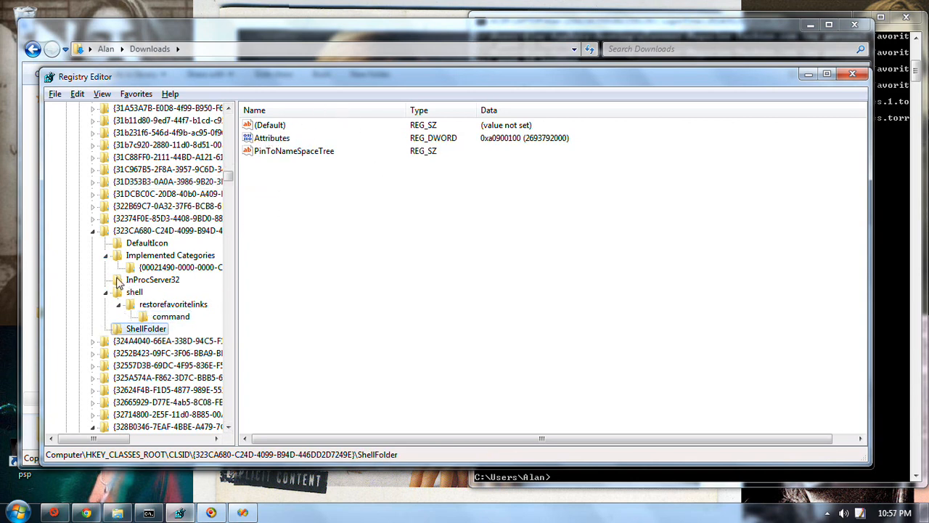
click(147, 243)
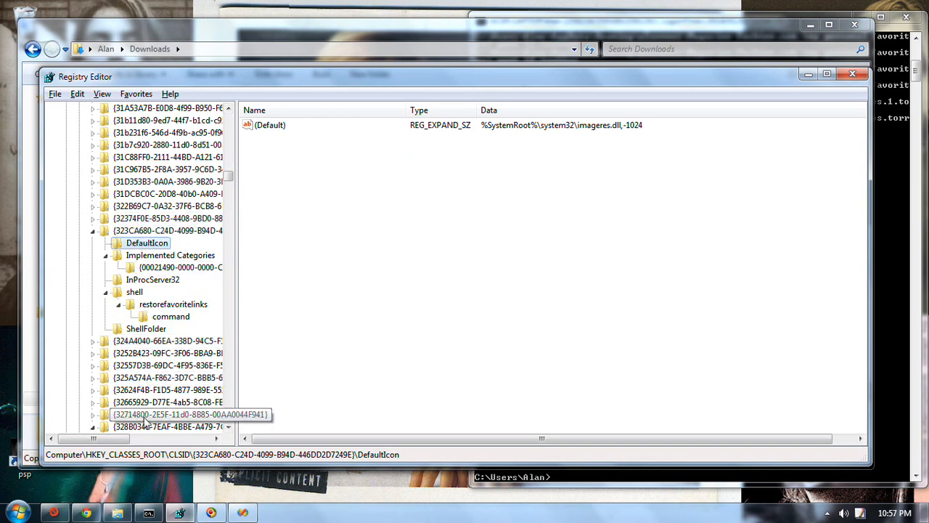
Step: Compare the Favorites icon in Windows Explorer with the (Default) value of the DefaultIcon key in Registry Editor
key(alt+Tab)
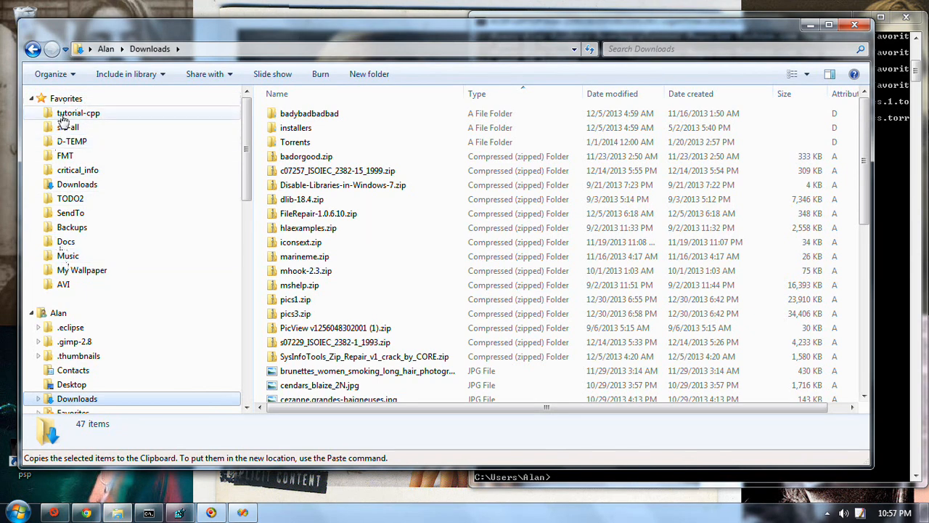
key(alt+Tab)
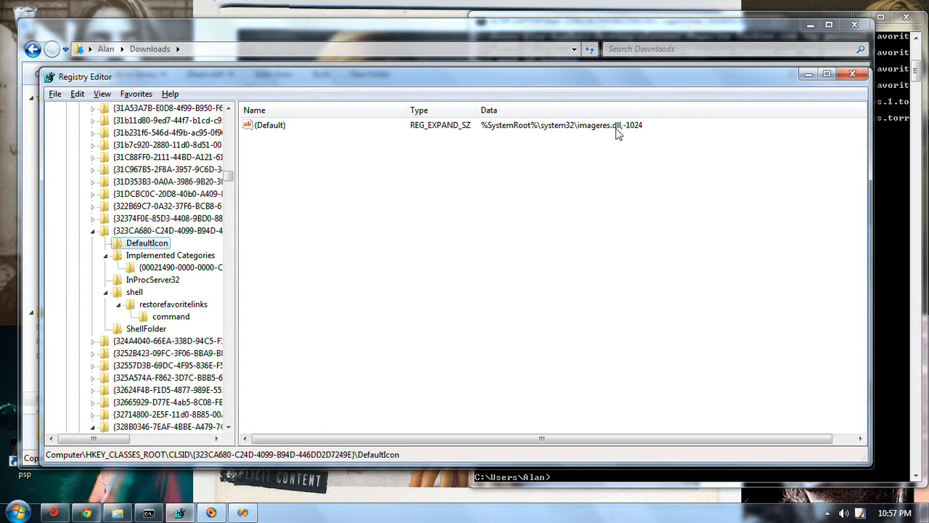
click(268, 127)
key(alt+Tab)
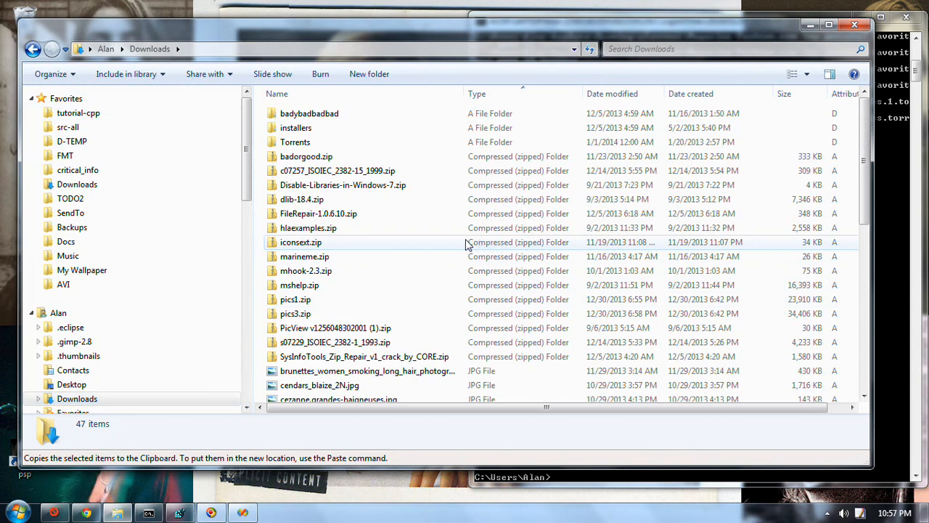
key(alt+Tab)
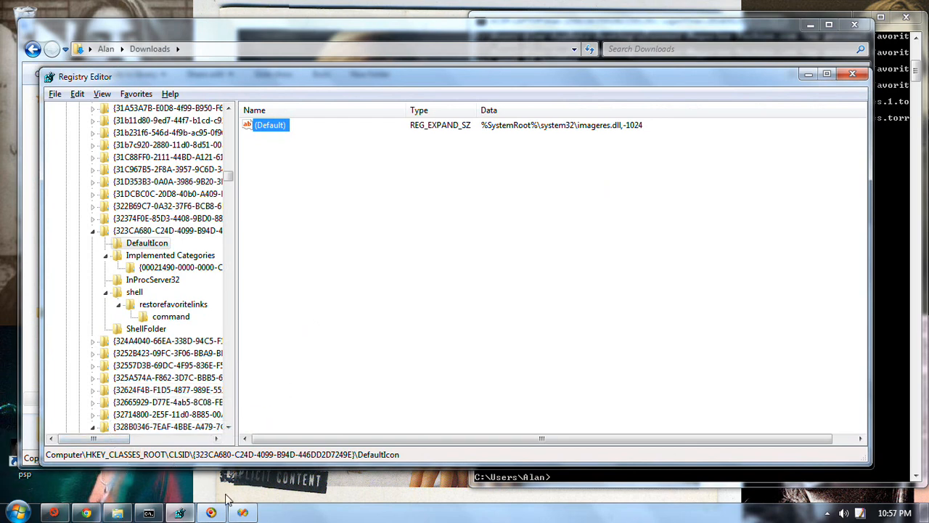
Step: Run iconsext from the command prompt, search C:\Windows\System32\imageres.dll for icons, view the extracted icons and close the viewer
click(153, 514)
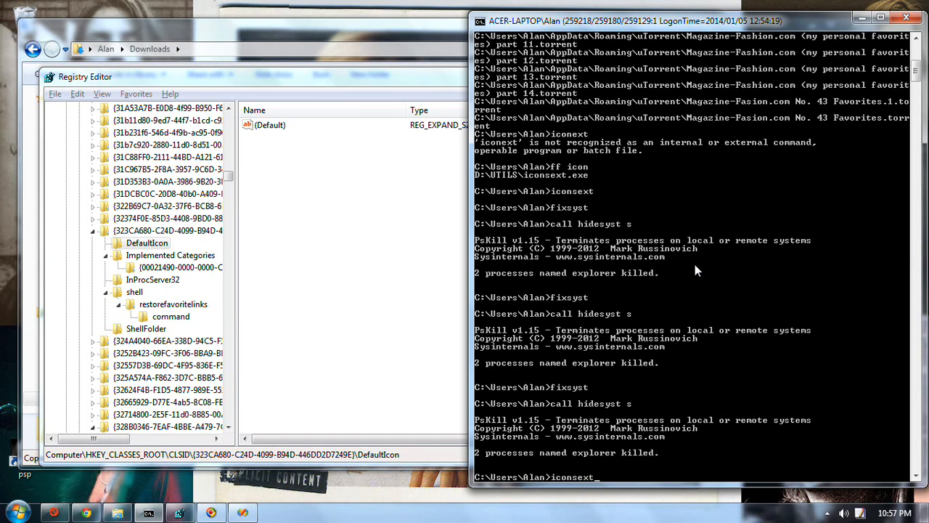
key(Return)
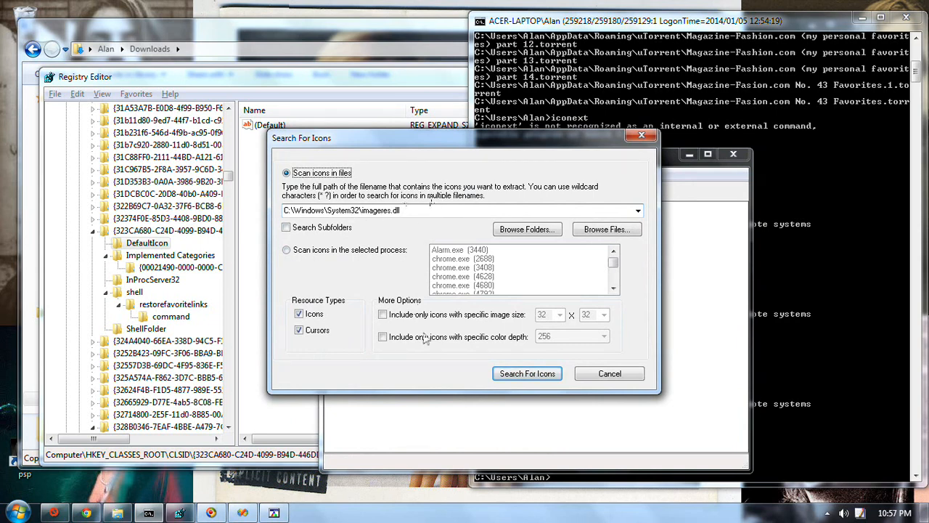
click(527, 373)
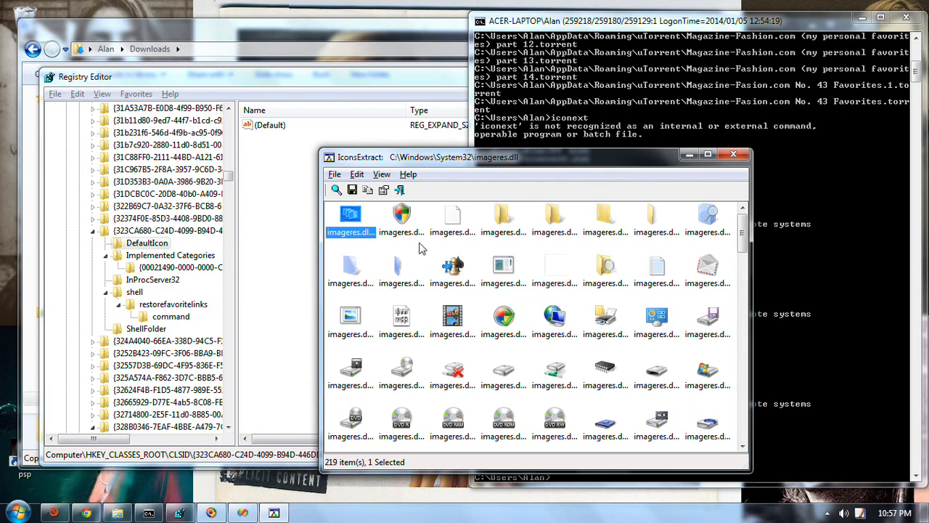
click(735, 156)
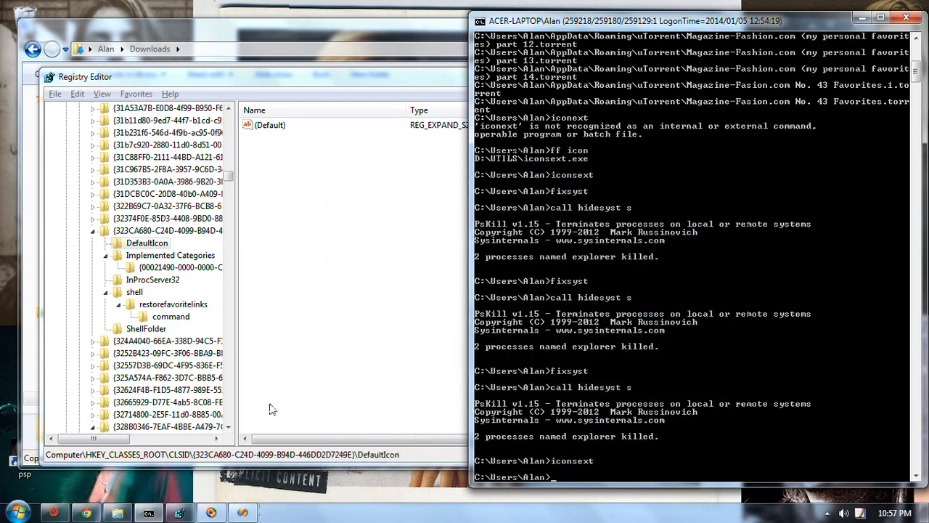
Step: In Windows Explorer, open the Imagres folder under Docs, Pics, ICONS on the Data (D:) drive
click(117, 513)
key(Left)
key(Left)
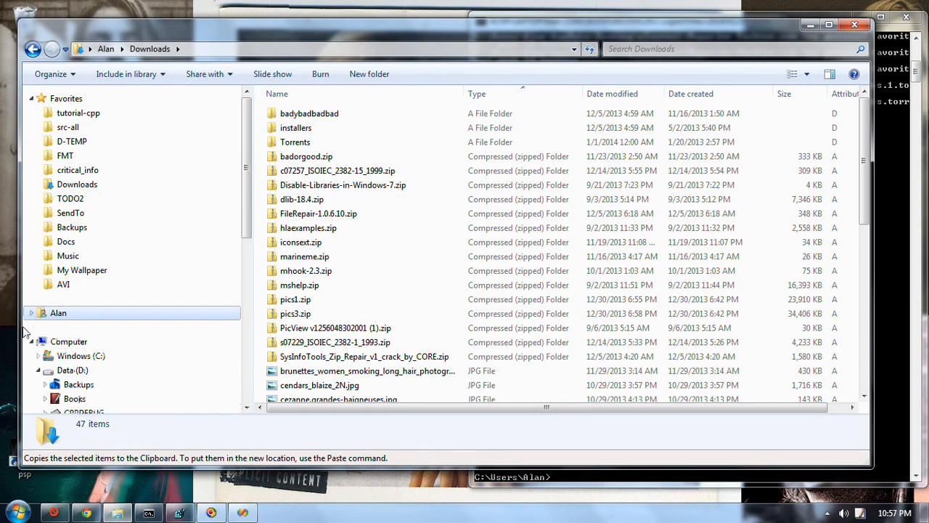
drag(247, 234, 176, 318)
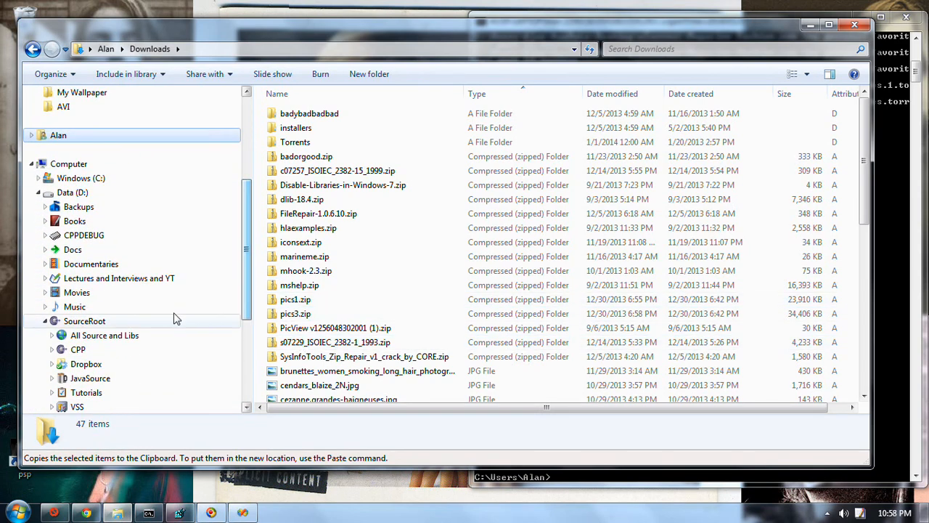
click(45, 250)
click(52, 279)
click(59, 292)
click(100, 306)
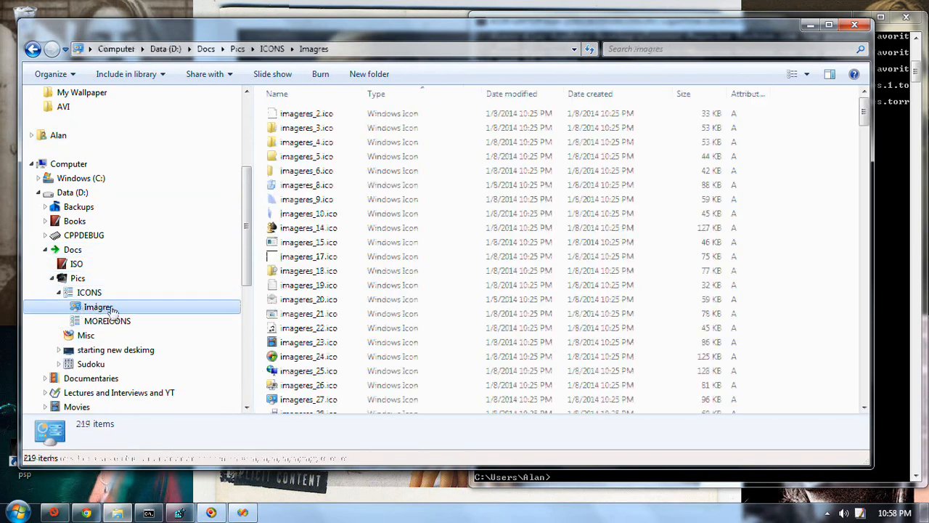
Step: Find imageres_1024.ico among the icon files in the Imagres folder and select it to check its picture
click(383, 216)
scroll(406, 276, down, 12)
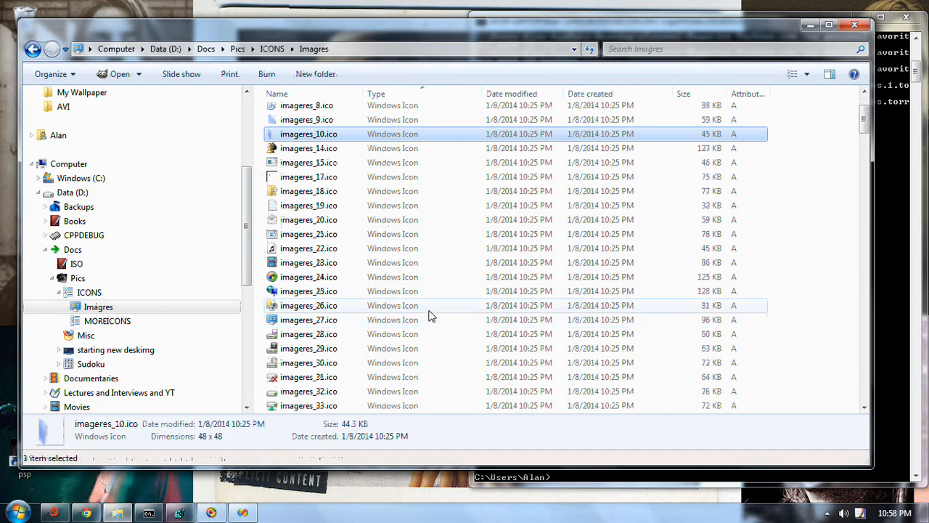
scroll(456, 342, down, 20)
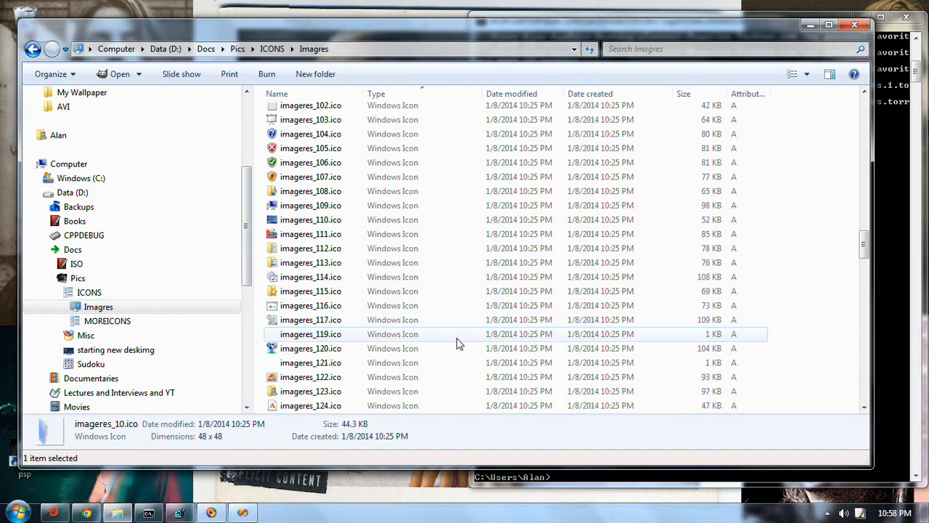
click(458, 341)
scroll(458, 344, down, 20)
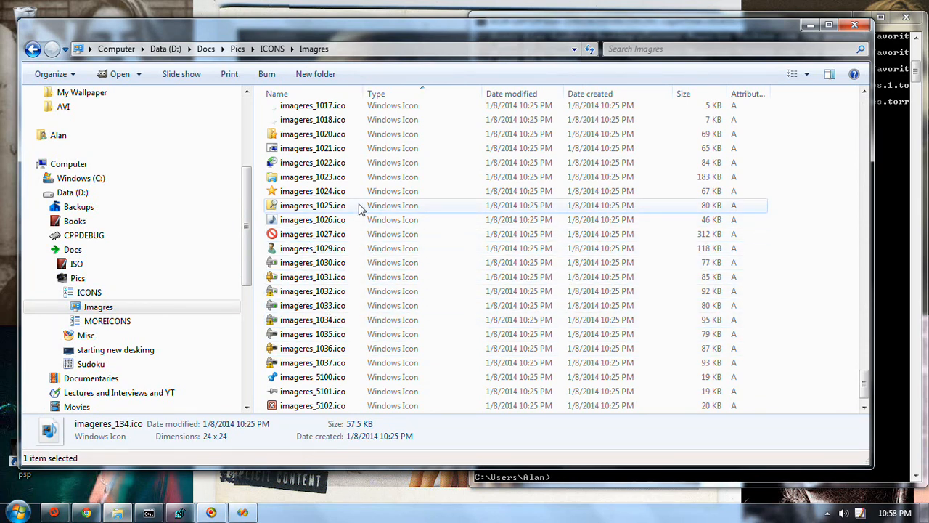
click(358, 191)
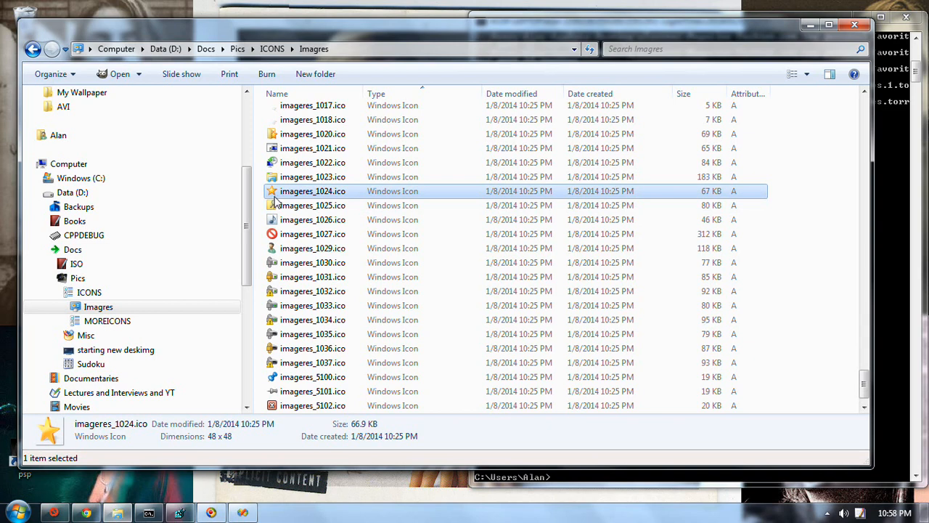
Step: Switch back to Registry Editor and examine the values of the Explorer Favorites key and its restorefavoritelinks command subkey
click(179, 513)
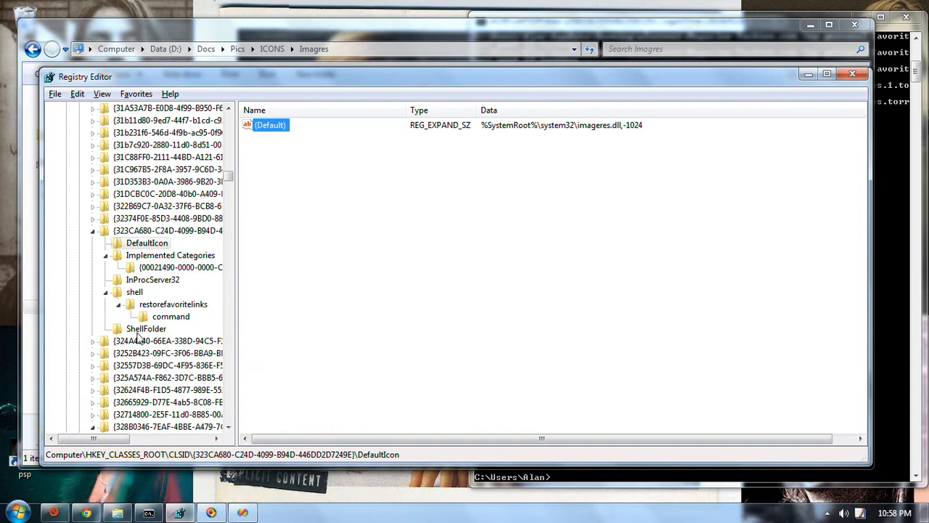
click(138, 232)
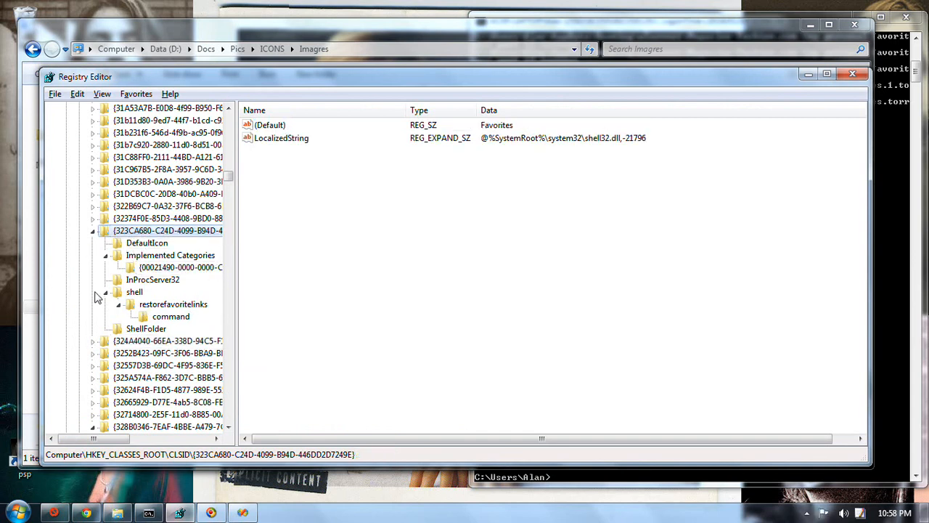
click(171, 317)
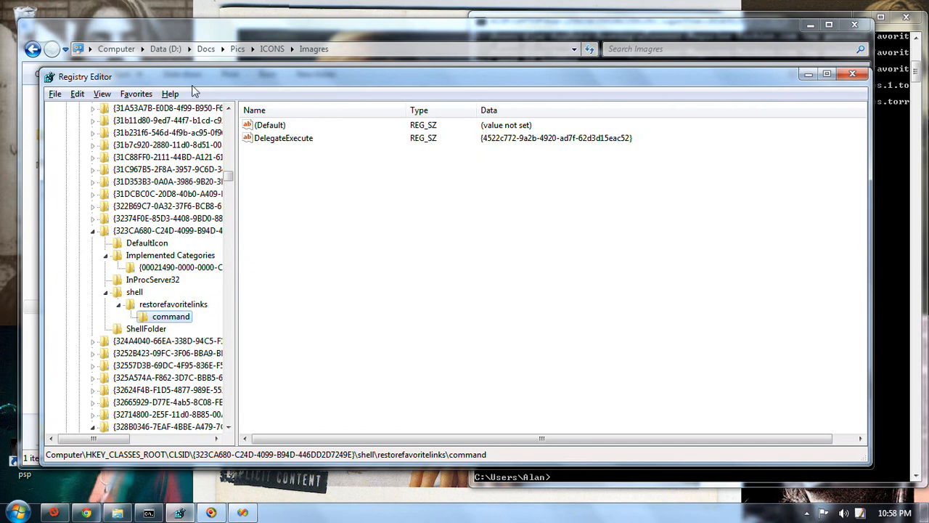
Step: Go to the saved Downloads key in the registry, examine its values and check the list of saved keys
click(135, 94)
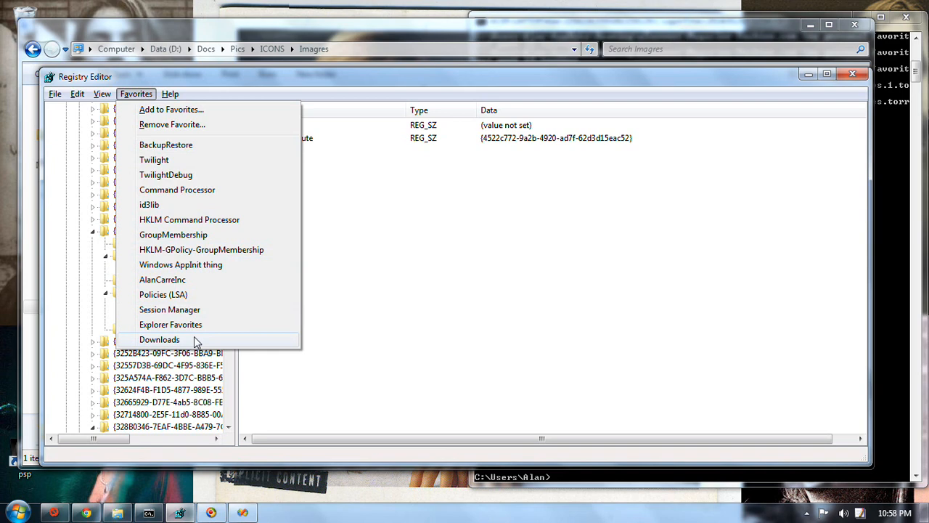
click(198, 340)
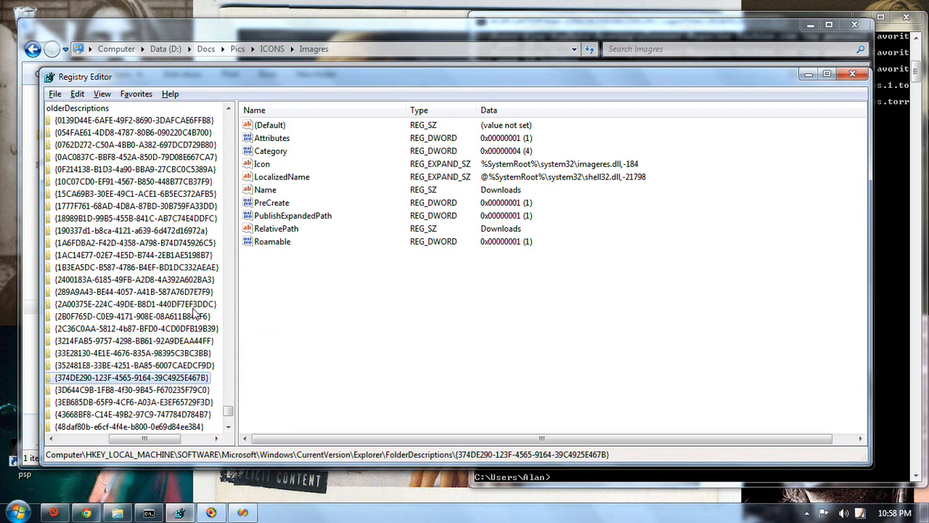
drag(126, 439, 101, 436)
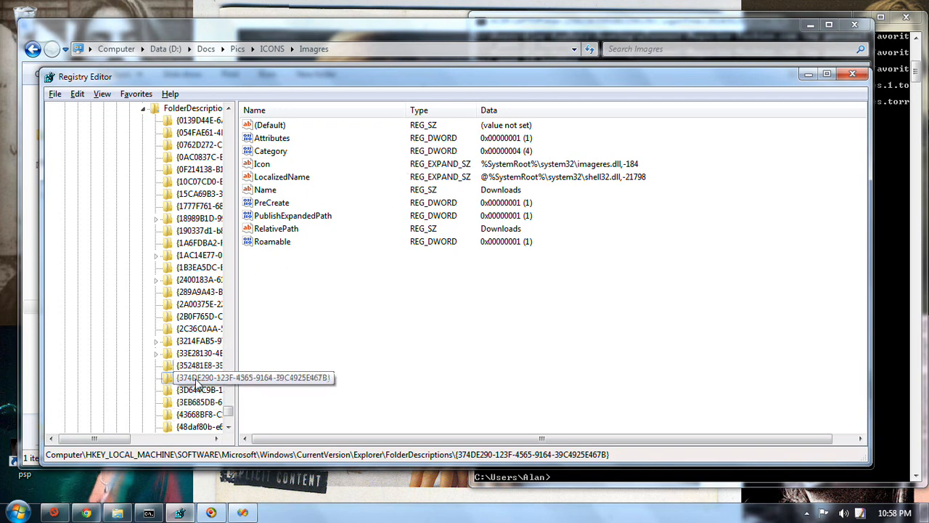
click(152, 94)
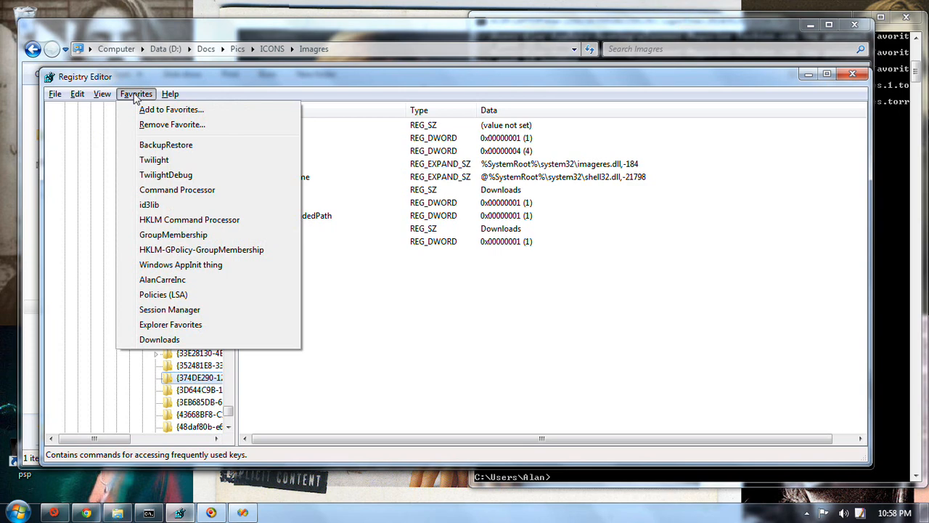
click(331, 422)
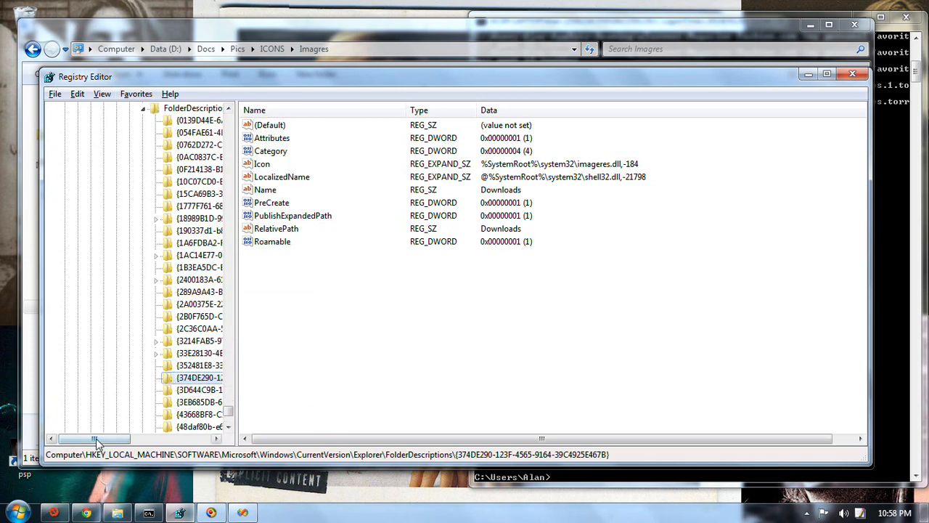
mouse_move(95, 439)
mouse_down()
mouse_move(144, 440)
mouse_move(95, 440)
mouse_up()
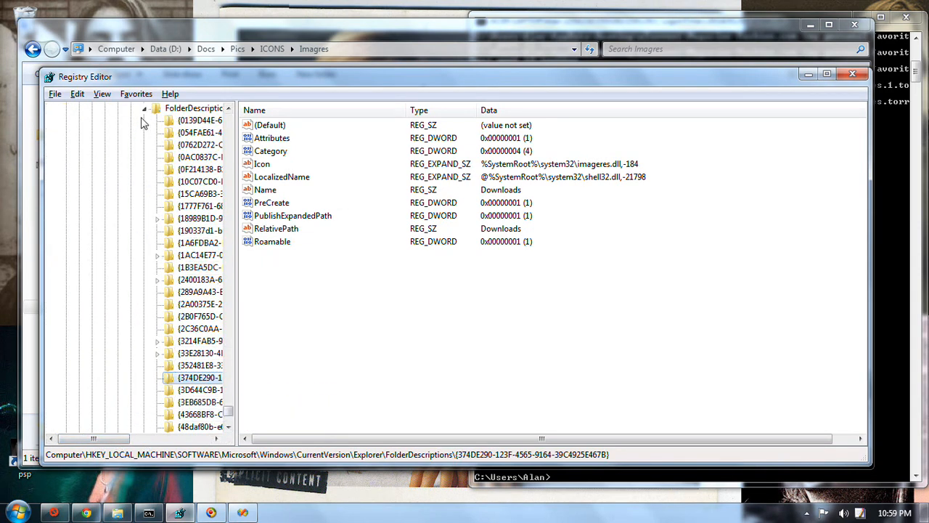
click(136, 94)
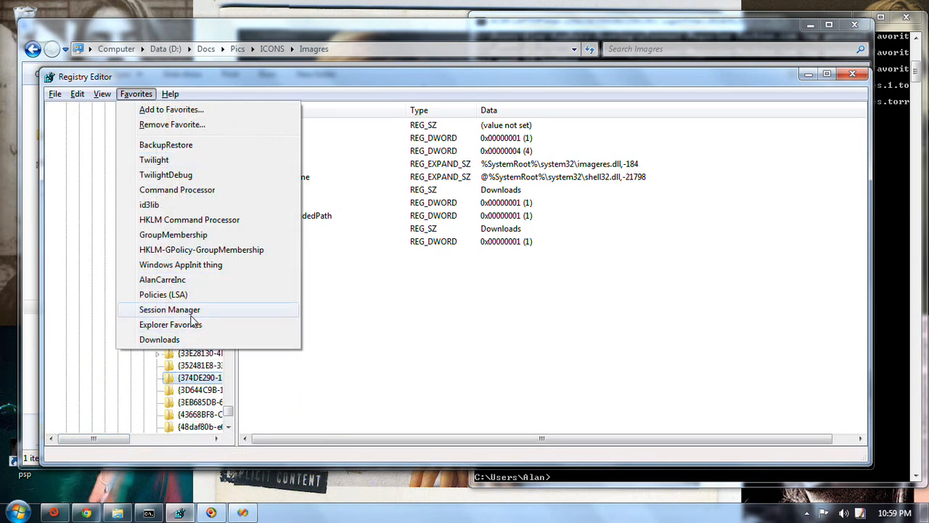
click(264, 387)
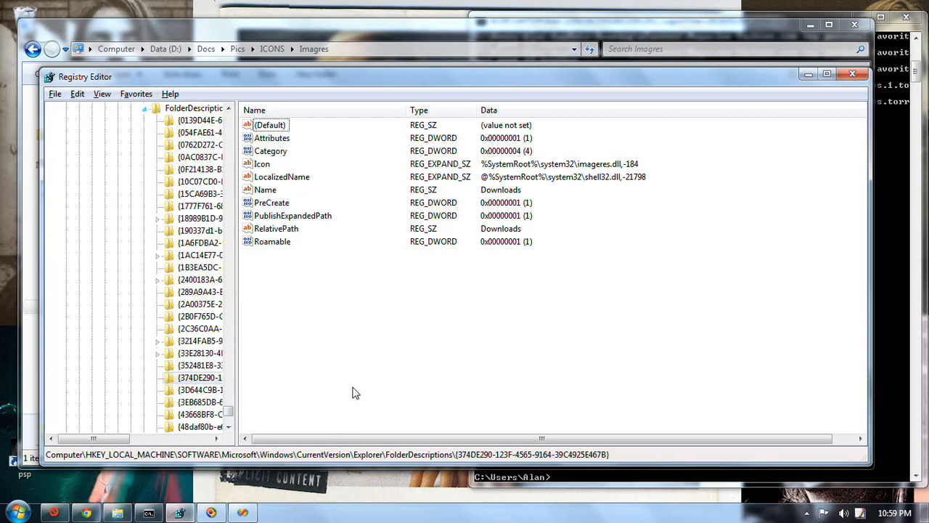
Step: Select HKEY_CLASSES_ROOT at the start of the registry tree, and from there go to the saved Explorer Favorites key
drag(229, 416, 232, 101)
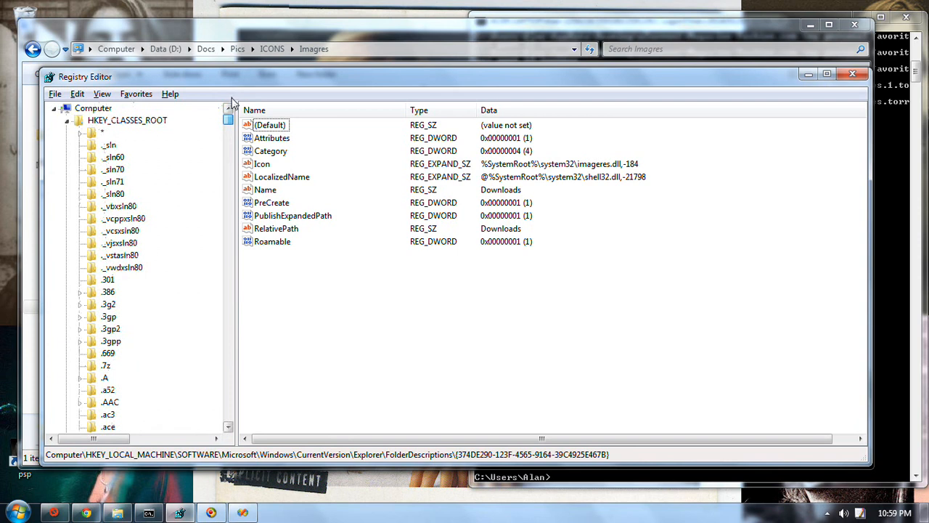
click(123, 120)
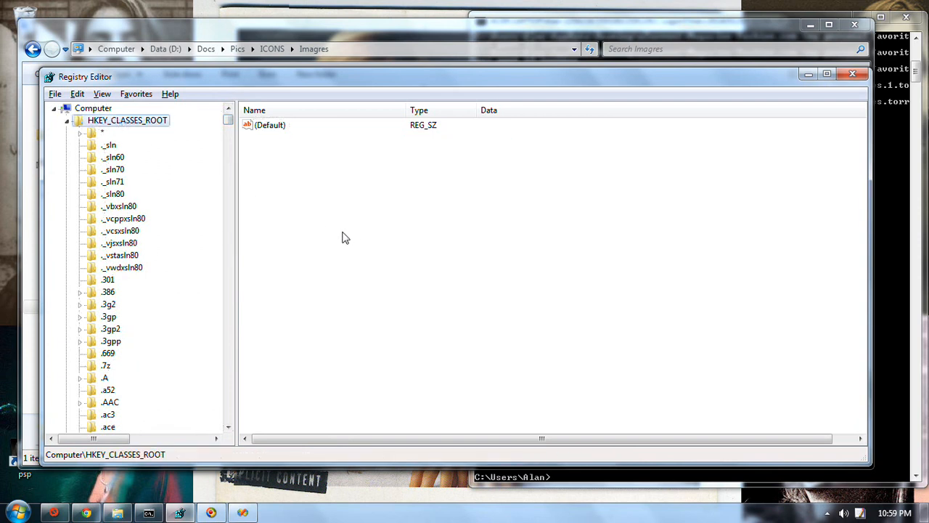
click(136, 93)
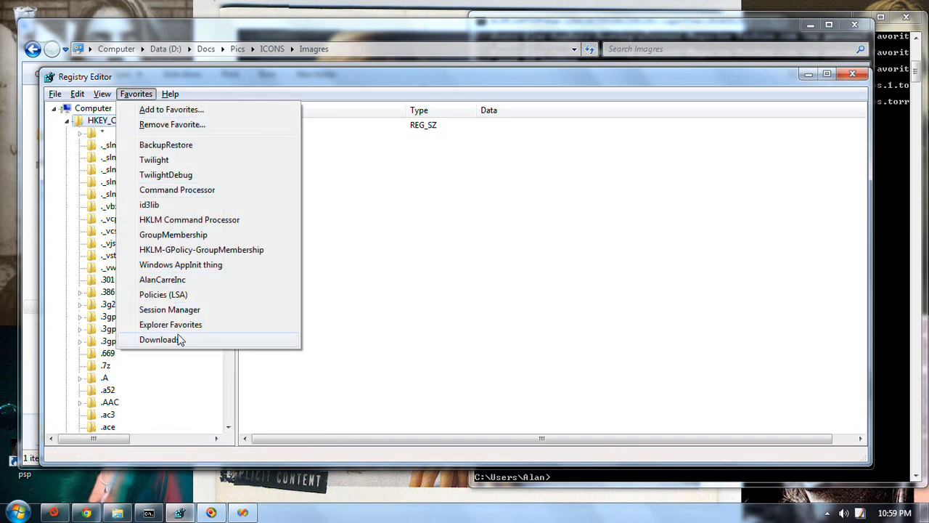
click(212, 328)
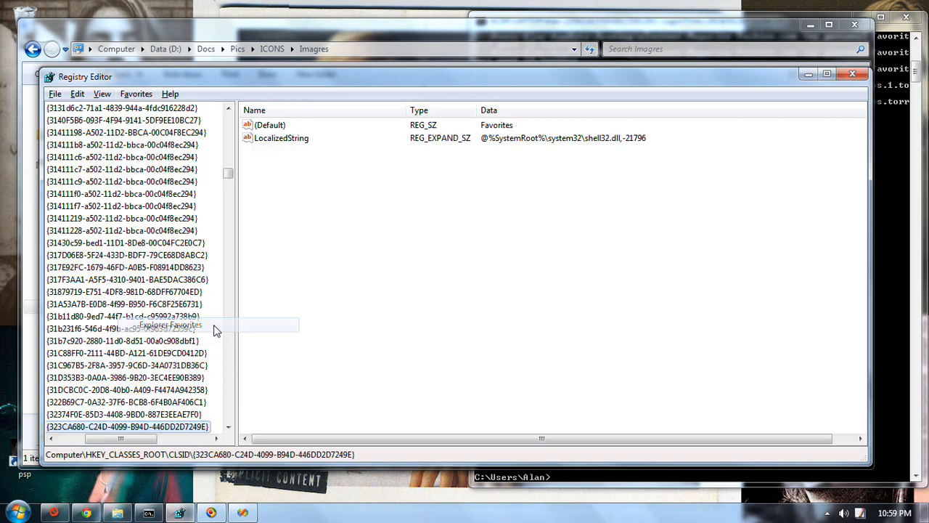
drag(112, 440, 72, 445)
scroll(148, 422, down, 2)
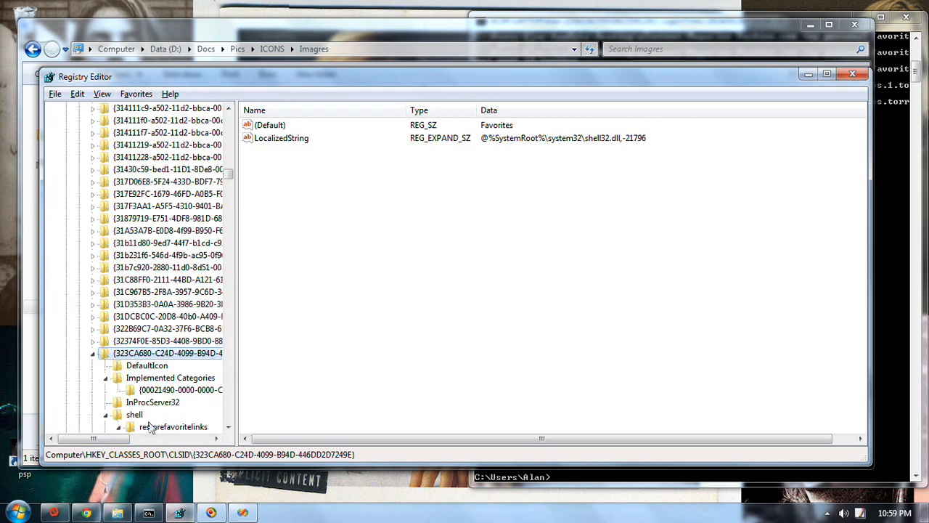
Step: Examine the Favorites key's restorefavoritelinks, ShellFolder and command subkeys, and open the DelegateExecute value of command without changing it
click(168, 427)
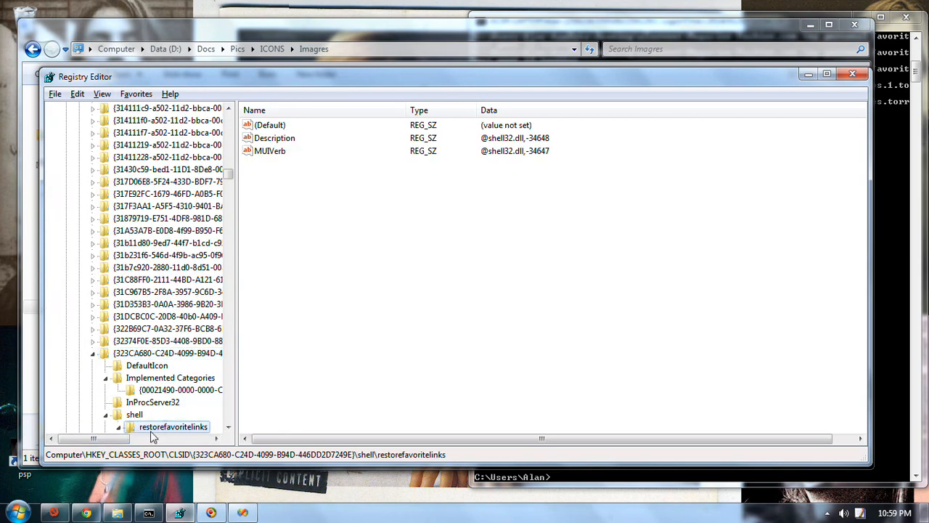
scroll(148, 432, down, 2)
click(135, 366)
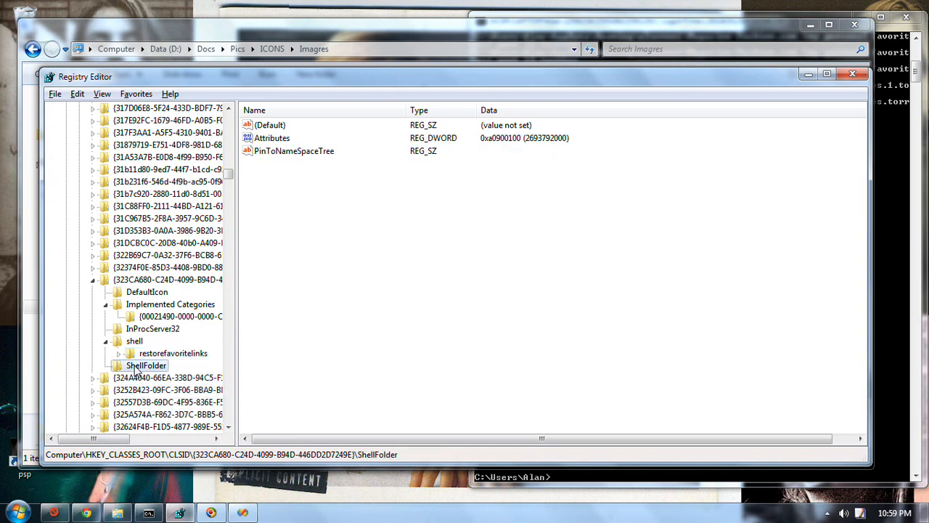
click(118, 354)
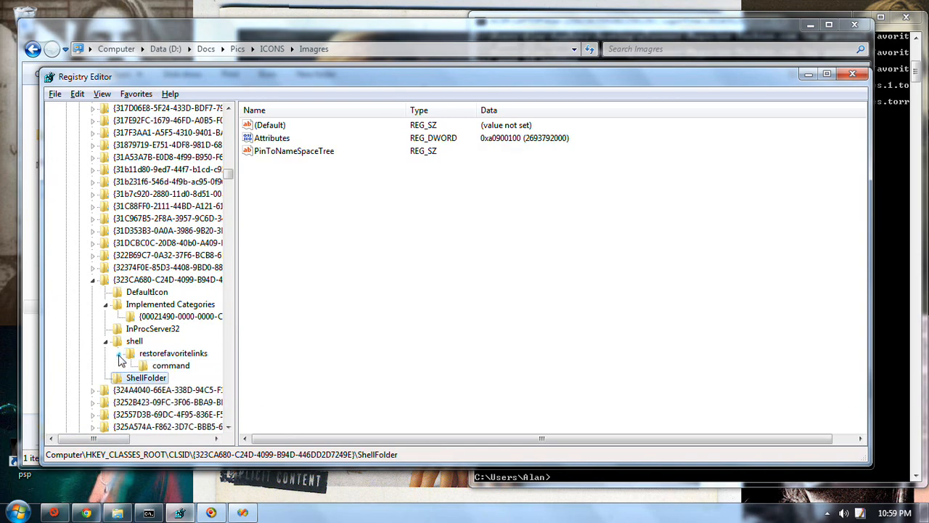
click(177, 369)
double_click(297, 138)
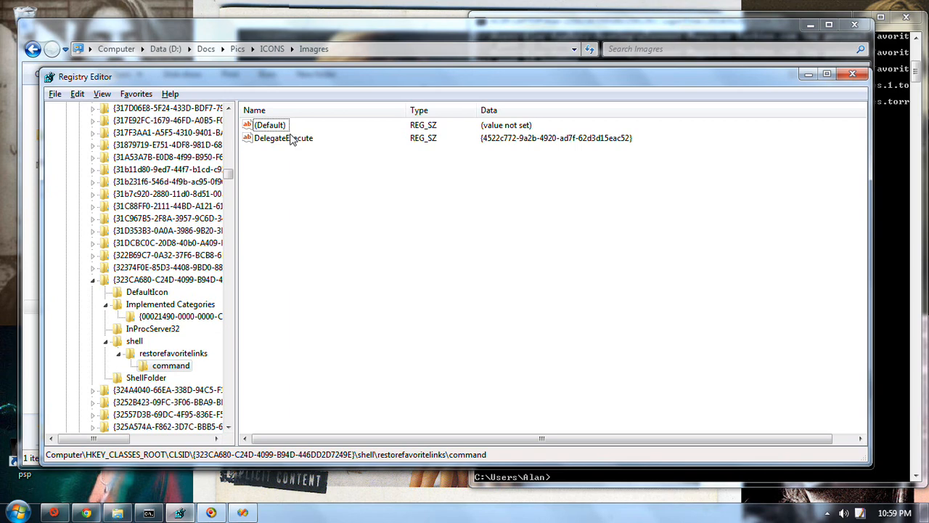
key(Escape)
Step: Collapse the Explorer Favorites key and locate the CLSID key {4522c772-9a2b-4920-ad7f-62d3d15eac52} referenced by DelegateExecute
key(Tab)
key(Tab)
key(Tab)
key(Up)
key(Left)
key(Left)
key(Left)
key(Left)
key(Left)
key(Left)
key(Left)
key(Left)
key(Left)
key(Left)
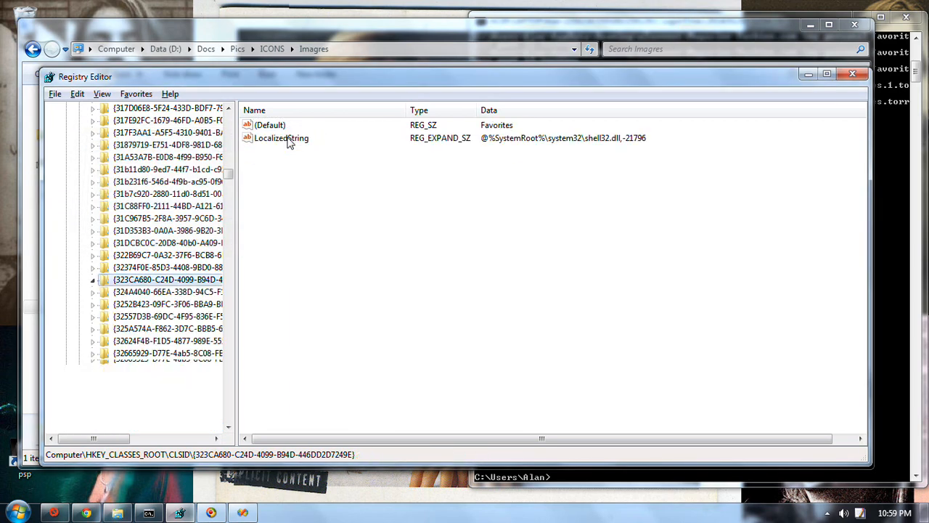
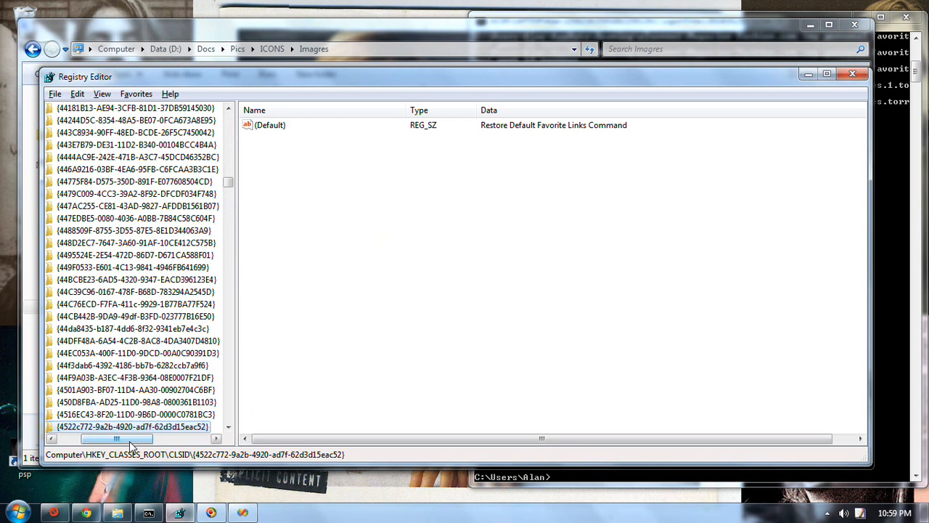
drag(125, 443, 95, 439)
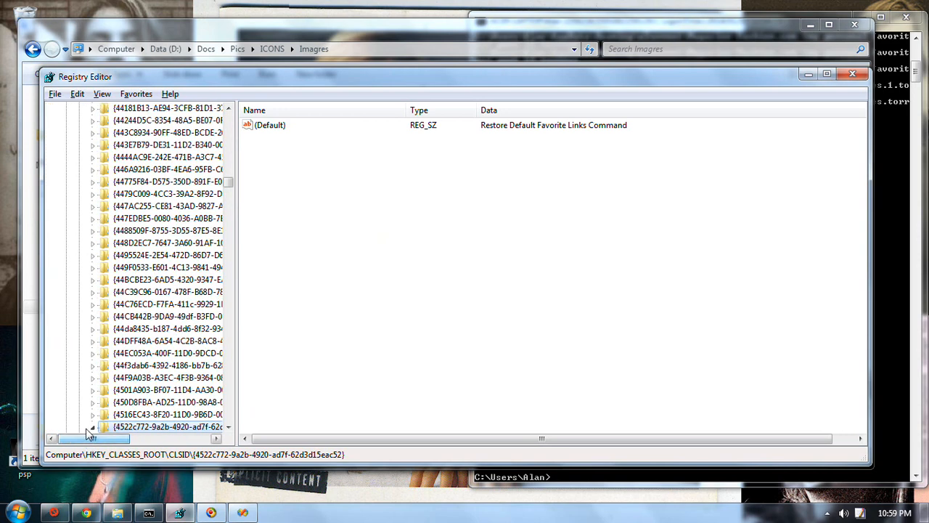
scroll(102, 424, down, 1)
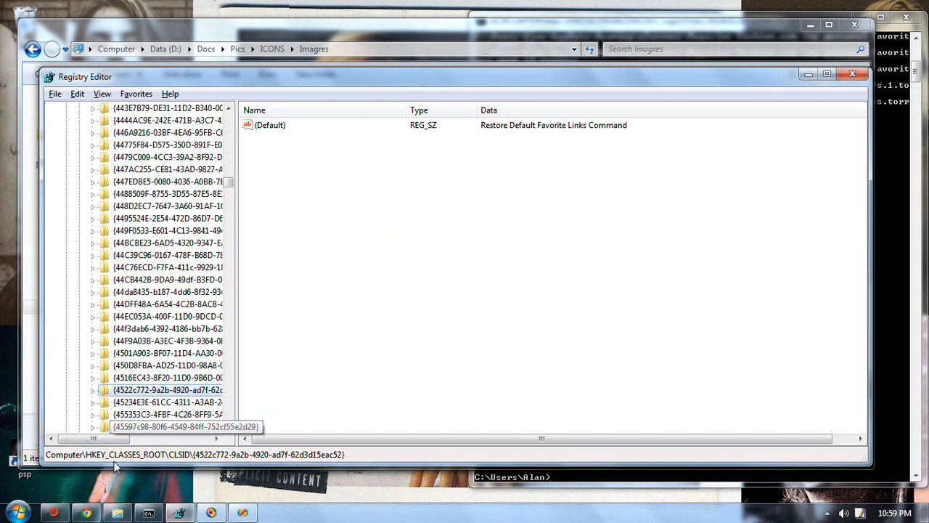
Step: Expand the CLSID key {4522c772-9a2b-4920-ad7f-62d3d15eac52} and examine its InProcServer32 subkey, returning to the parent key
click(94, 392)
click(136, 404)
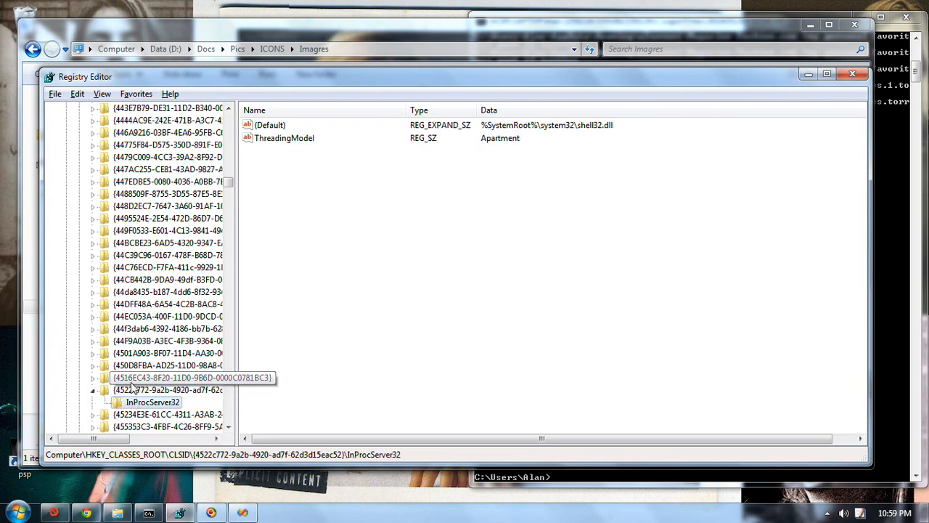
click(131, 378)
click(132, 392)
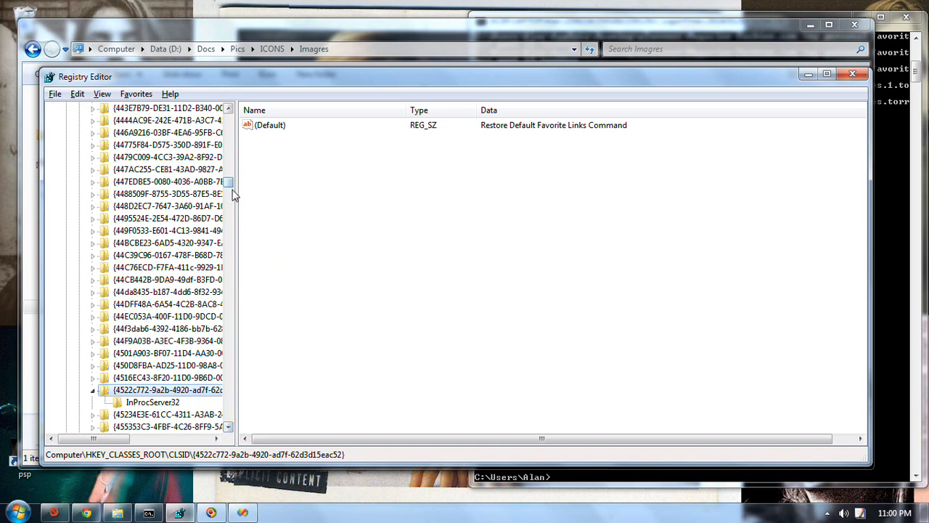
Step: Go back to the saved Explorer Favorites key, expand it, and examine its DefaultIcon, Implemented Categories and command subkeys
click(136, 93)
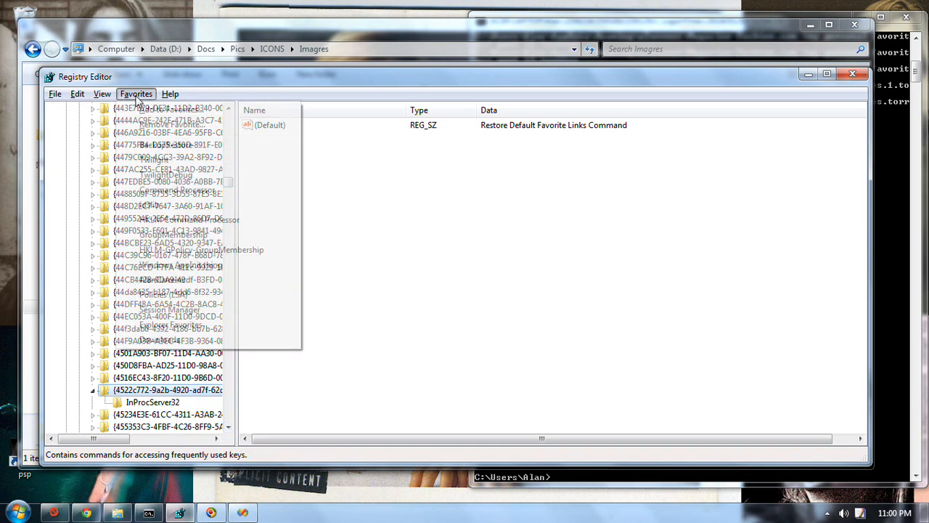
click(224, 328)
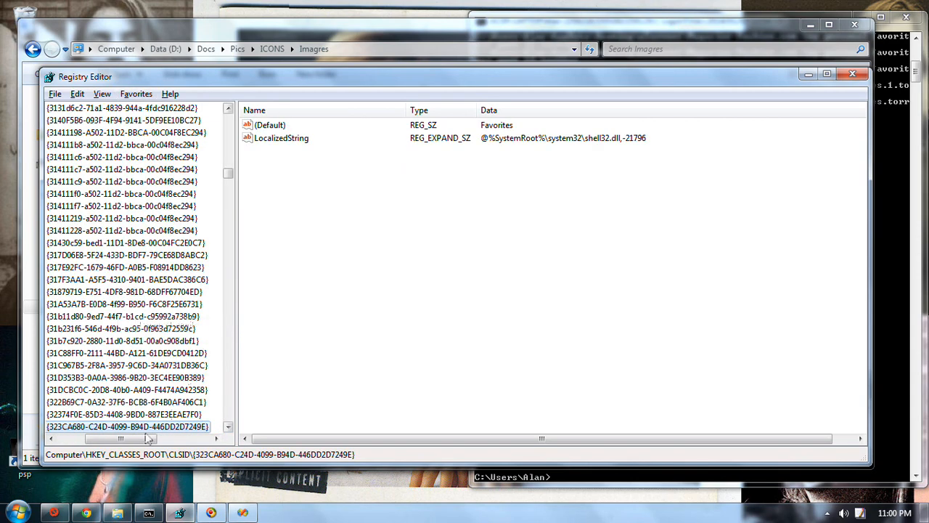
drag(102, 439, 72, 440)
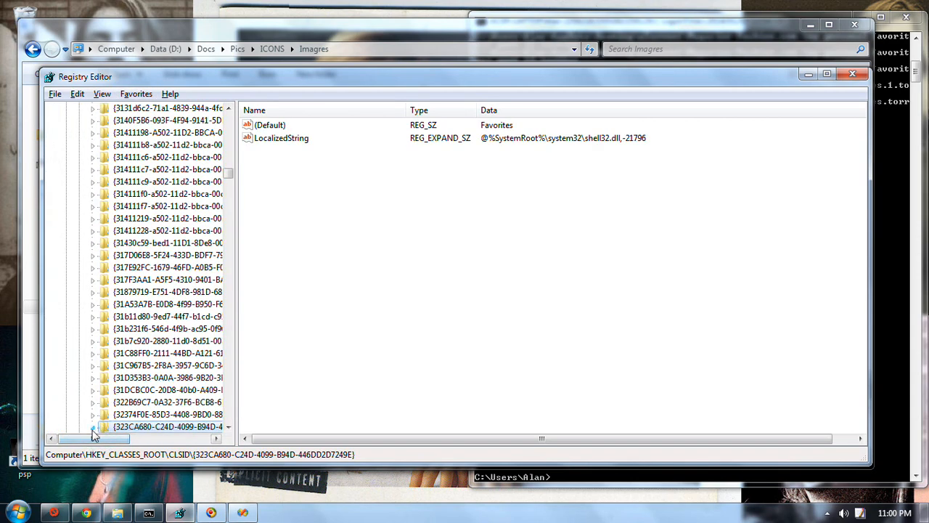
click(228, 427)
click(228, 428)
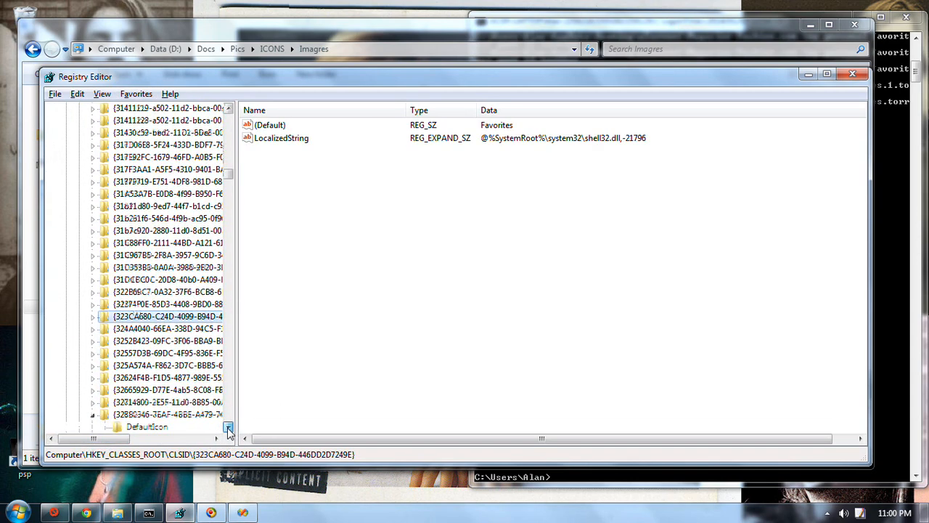
click(92, 292)
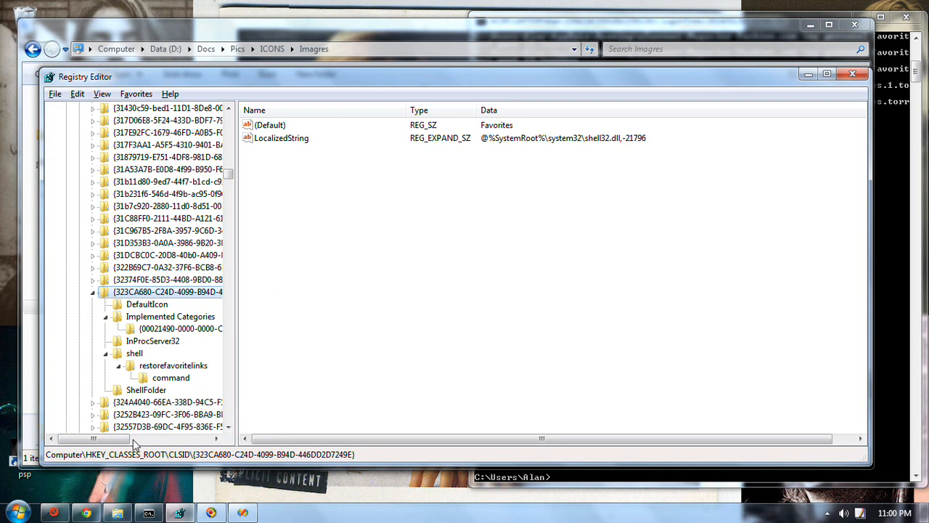
click(138, 305)
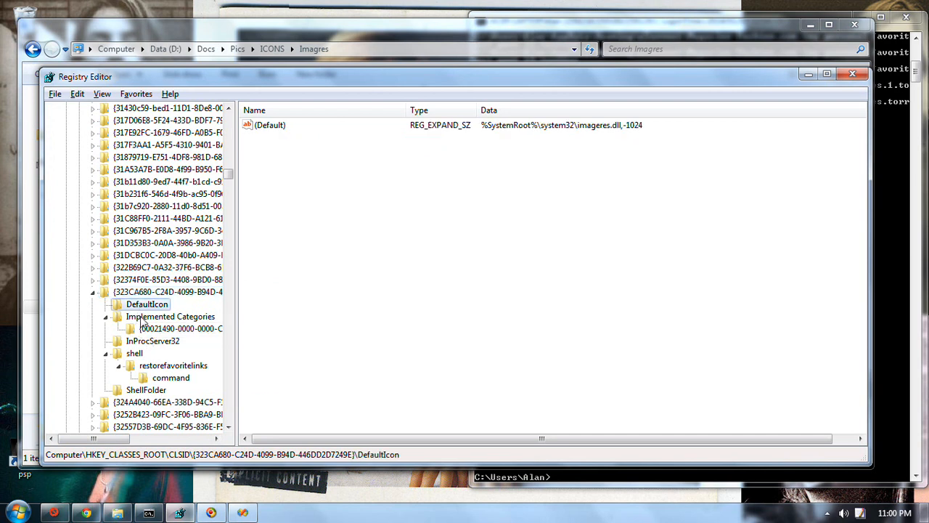
click(141, 318)
click(167, 378)
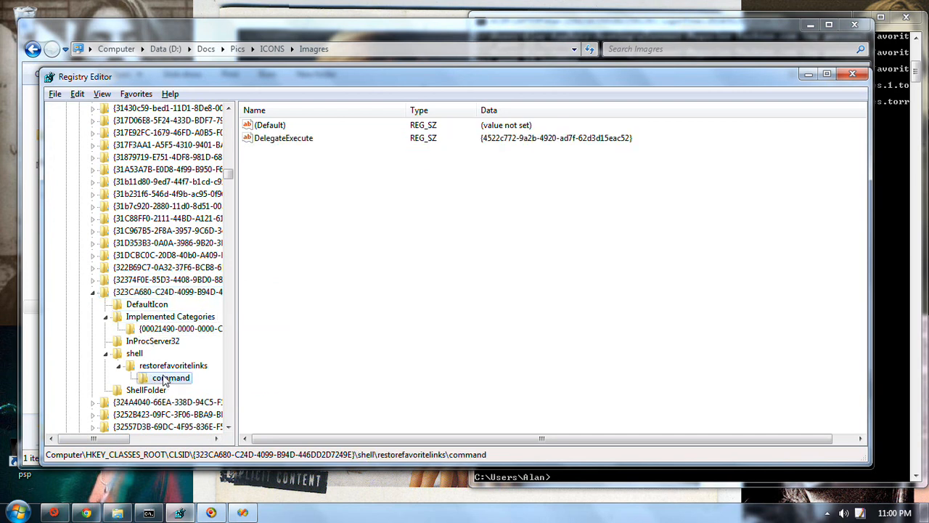
Step: Switch to Windows Explorer, open Backups > Registry Settings > Downloads Folder Extension, and look at Shell Folders.reg and DownloadsShellFolderExtensionGlobal.reg
click(117, 513)
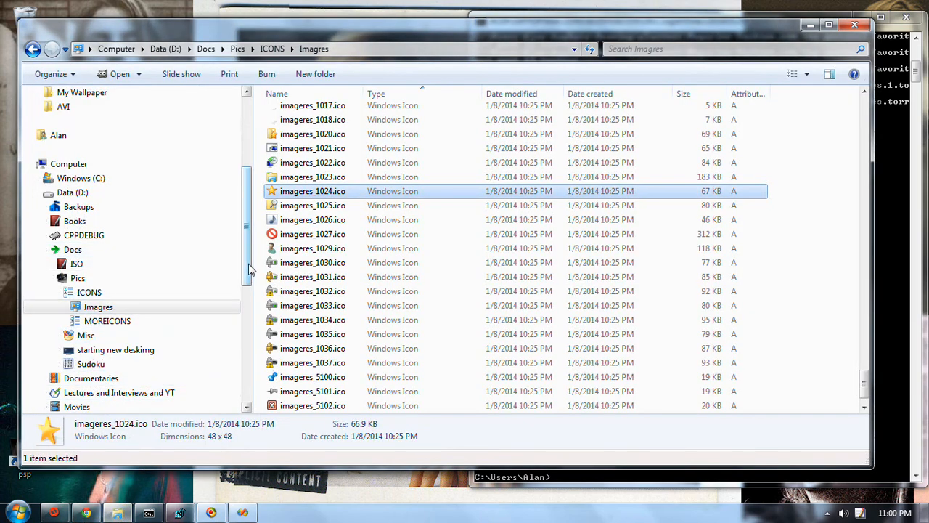
click(46, 207)
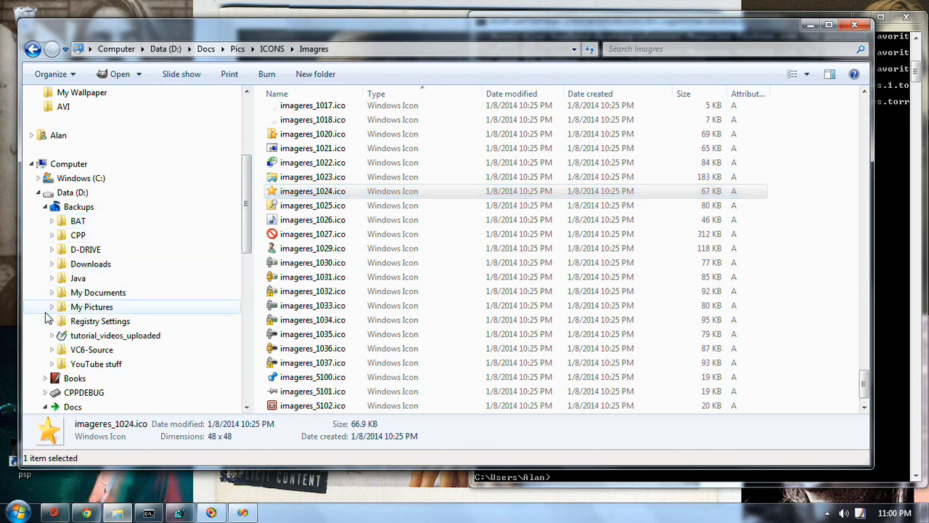
click(52, 321)
click(73, 334)
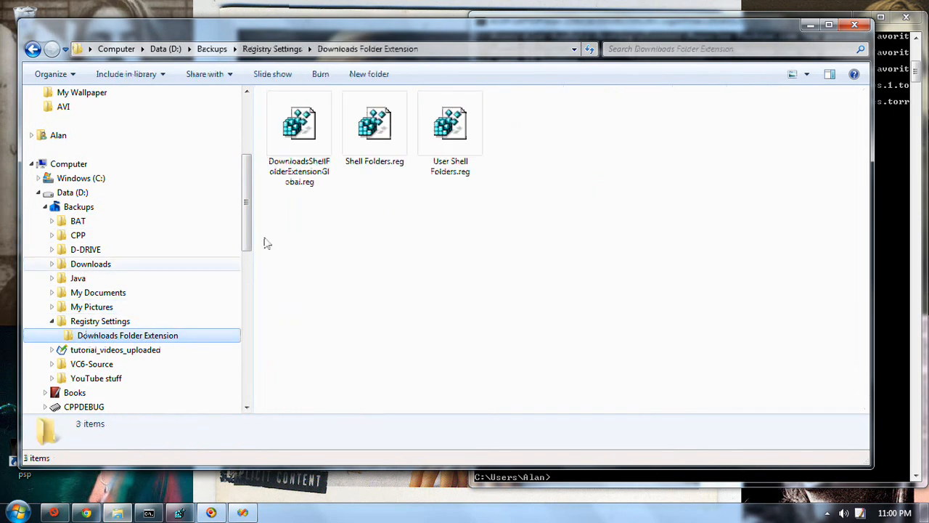
click(385, 152)
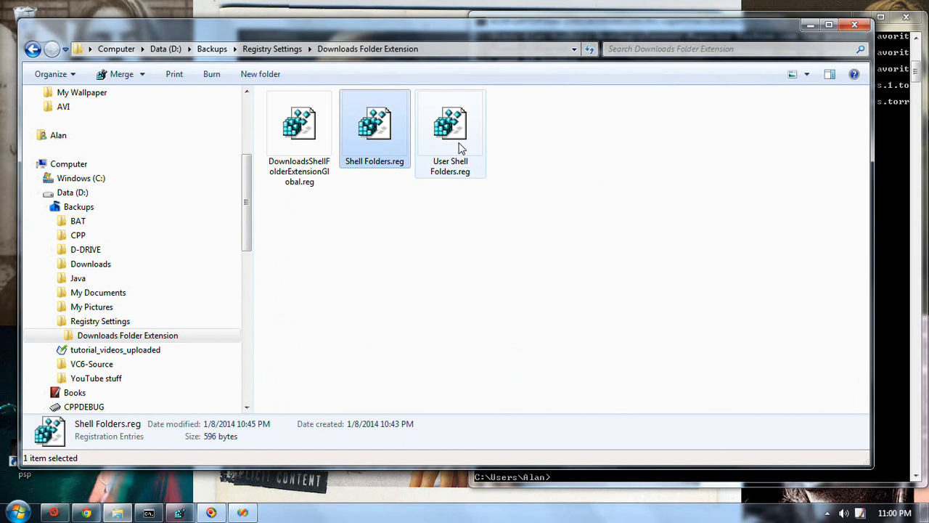
click(304, 147)
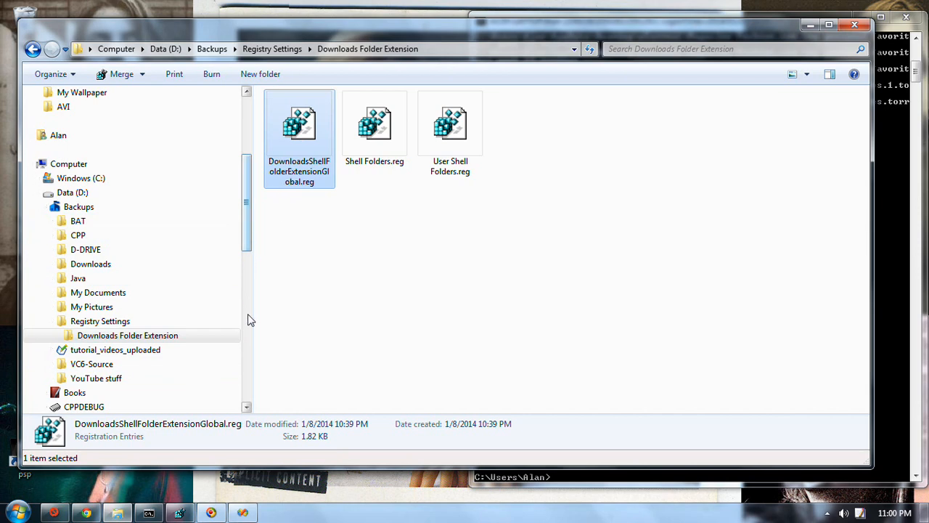
Step: Check the Favorites list in Explorer's folder tree, open the Imagres folder under ICONS, and select imageres_6.ico
click(119, 513)
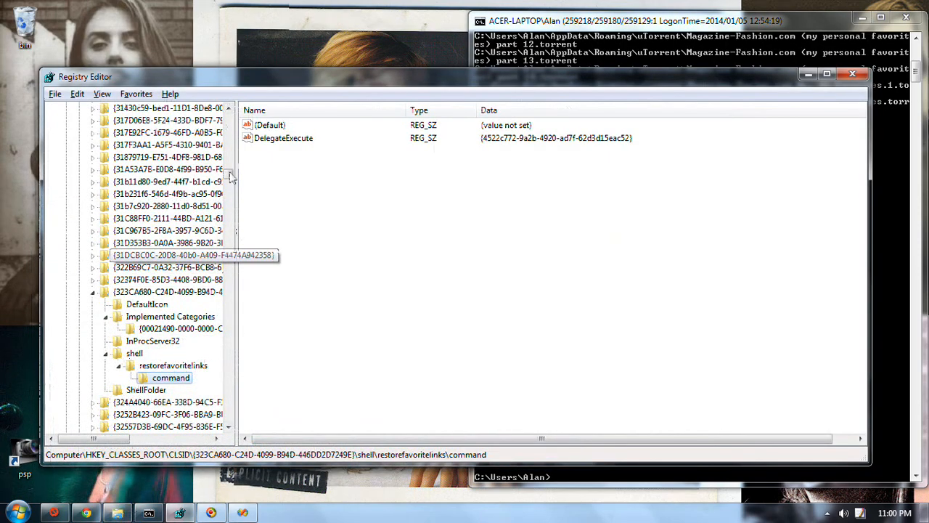
click(118, 512)
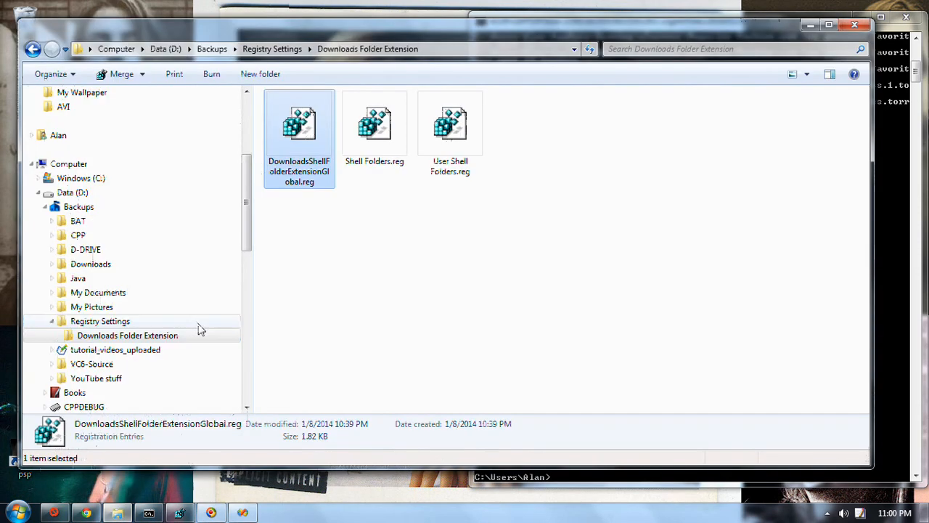
drag(247, 201, 254, 156)
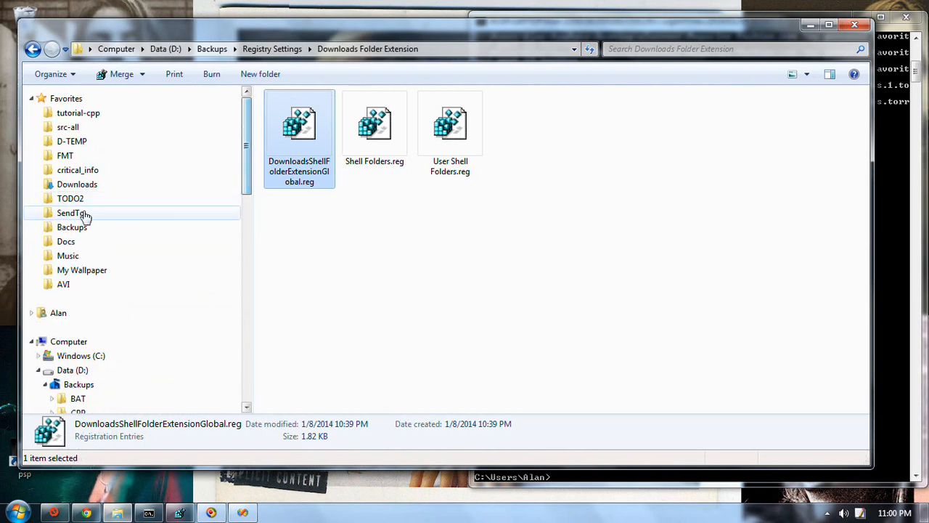
drag(247, 183, 251, 254)
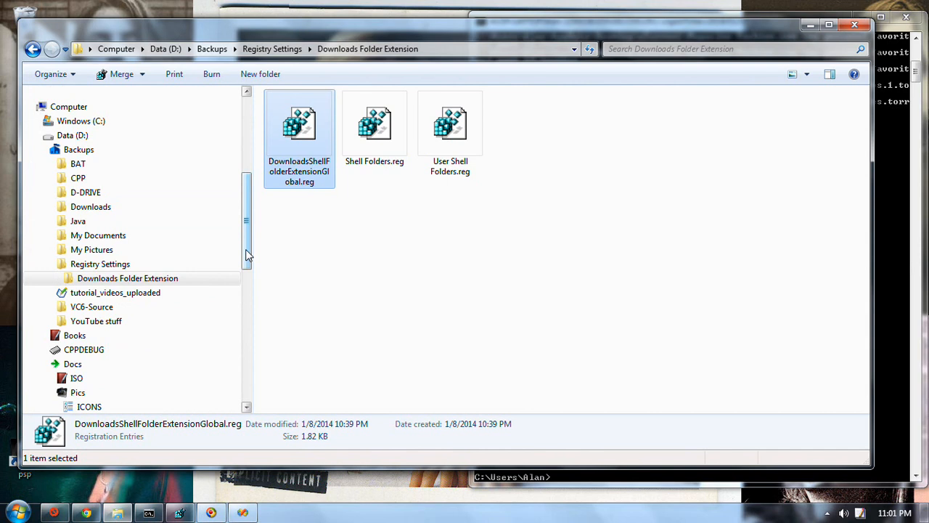
drag(247, 256, 213, 297)
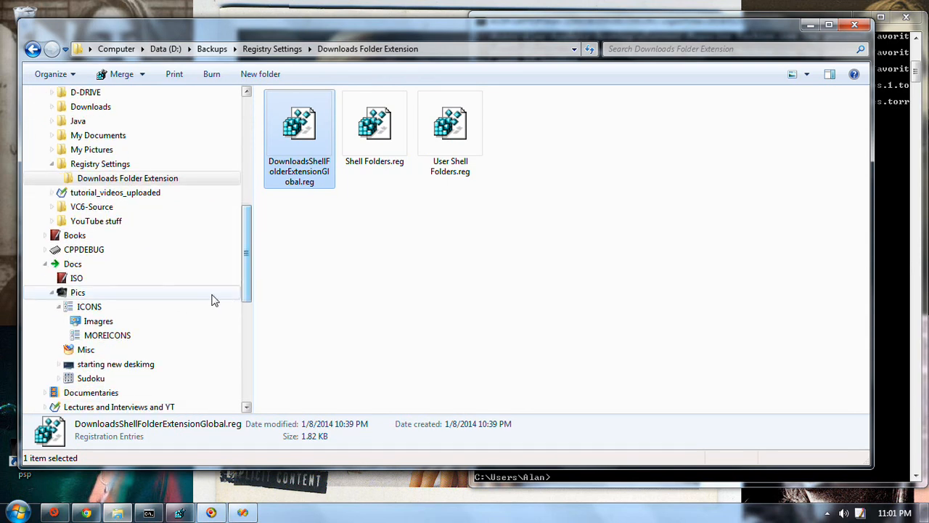
click(102, 324)
click(373, 173)
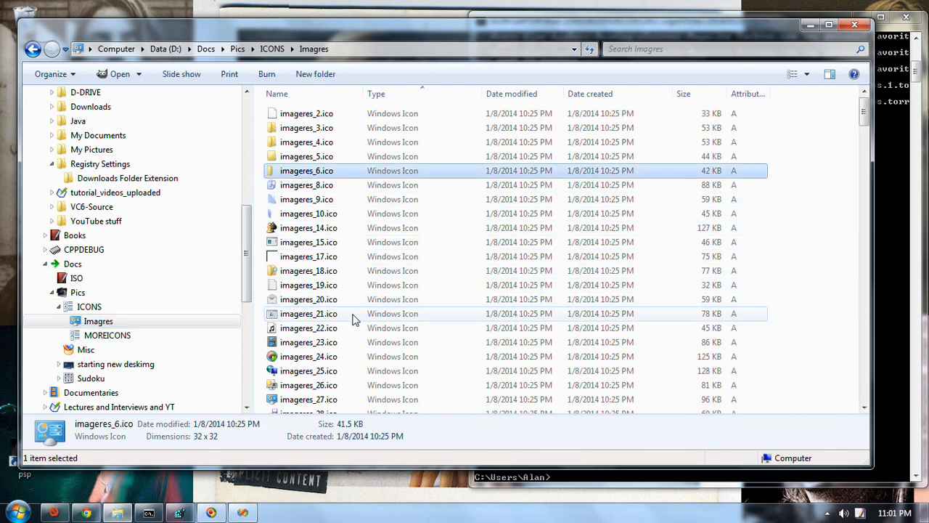
Step: Look through the imageres icon files for the folder icon with a blue download arrow and select imageres_184.ico
scroll(353, 320, down, 9)
scroll(336, 332, down, 10)
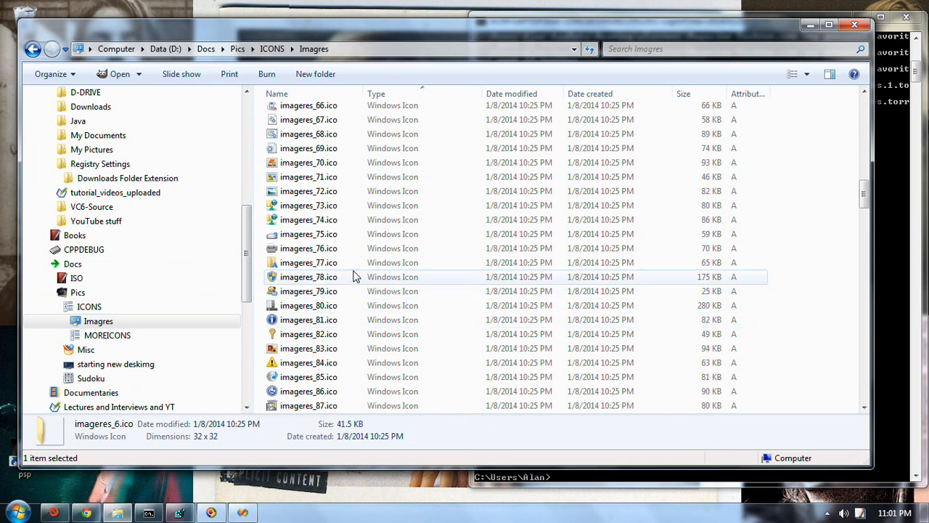
scroll(356, 305, down, 6)
scroll(356, 329, down, 9)
scroll(355, 329, down, 3)
scroll(356, 239, up, 19)
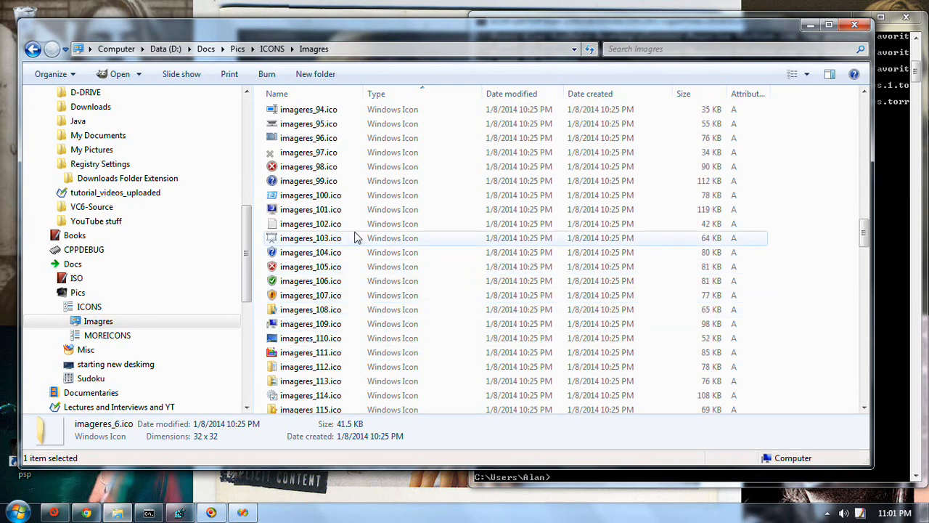
scroll(356, 238, up, 4)
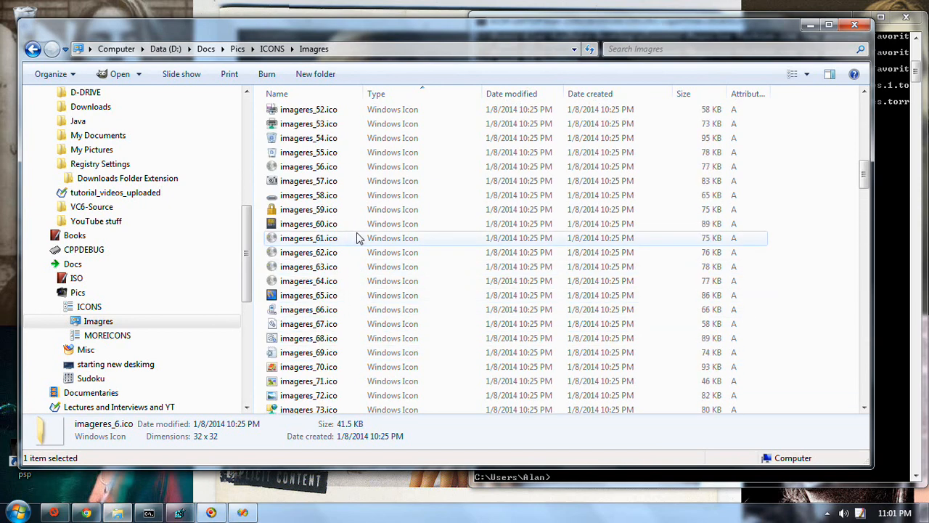
scroll(357, 239, down, 11)
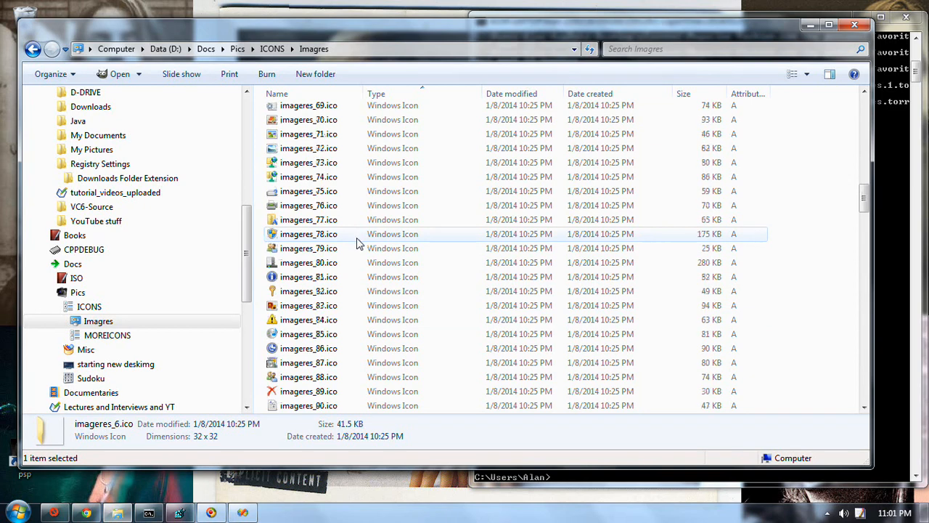
scroll(356, 240, down, 5)
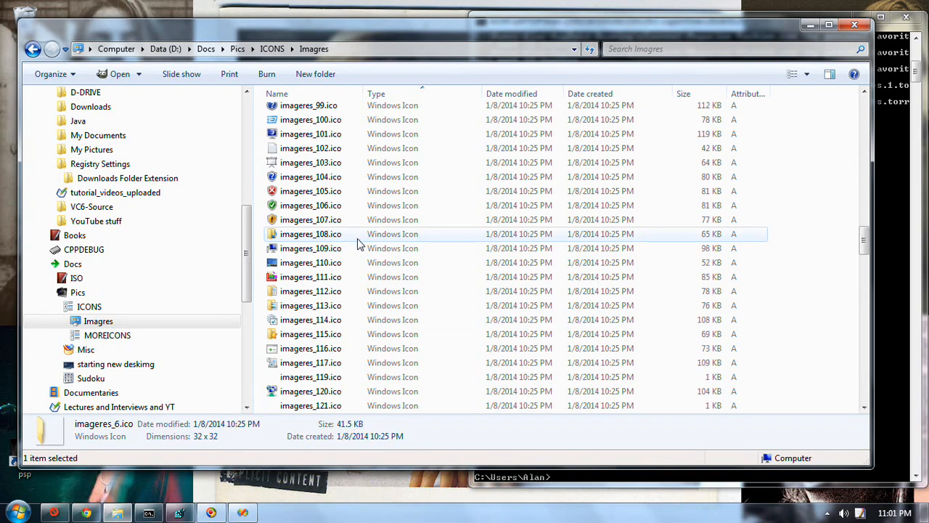
scroll(356, 244, down, 3)
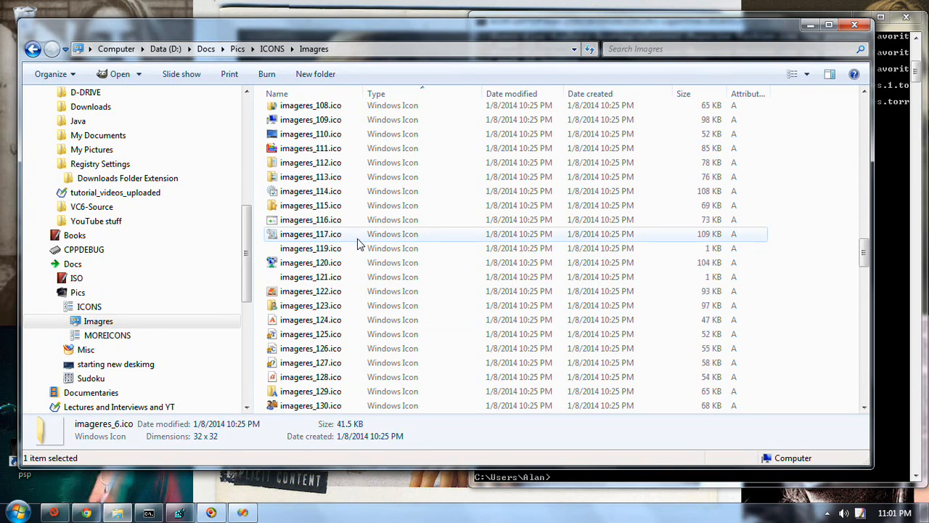
scroll(357, 244, down, 2)
scroll(356, 244, down, 8)
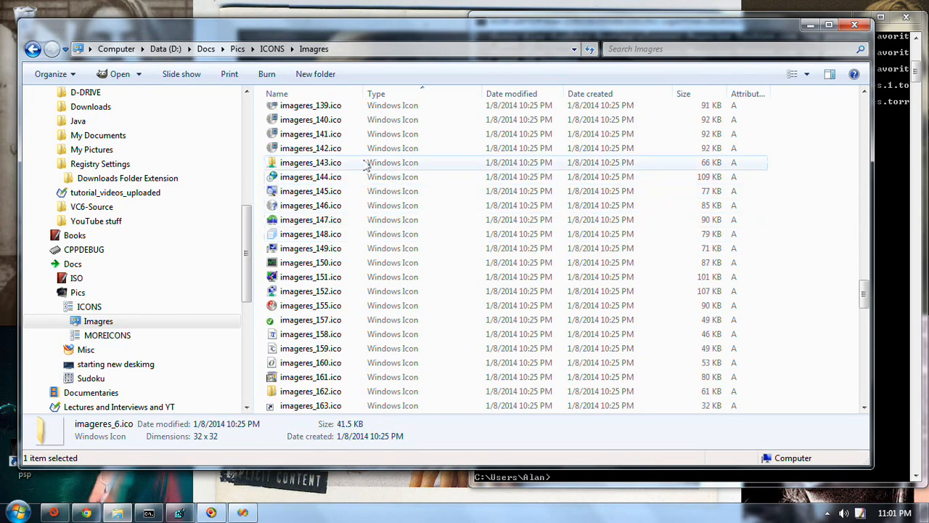
scroll(377, 324, down, 3)
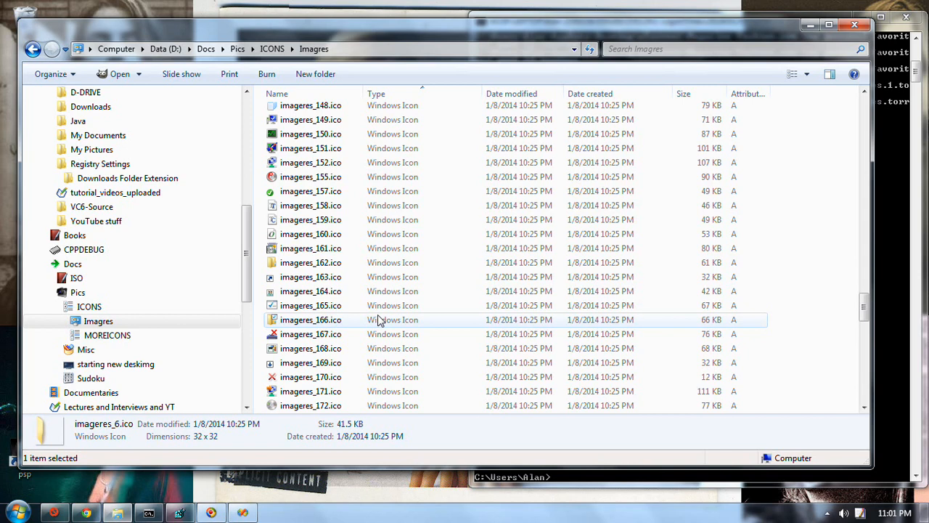
scroll(377, 320, down, 4)
scroll(377, 317, down, 1)
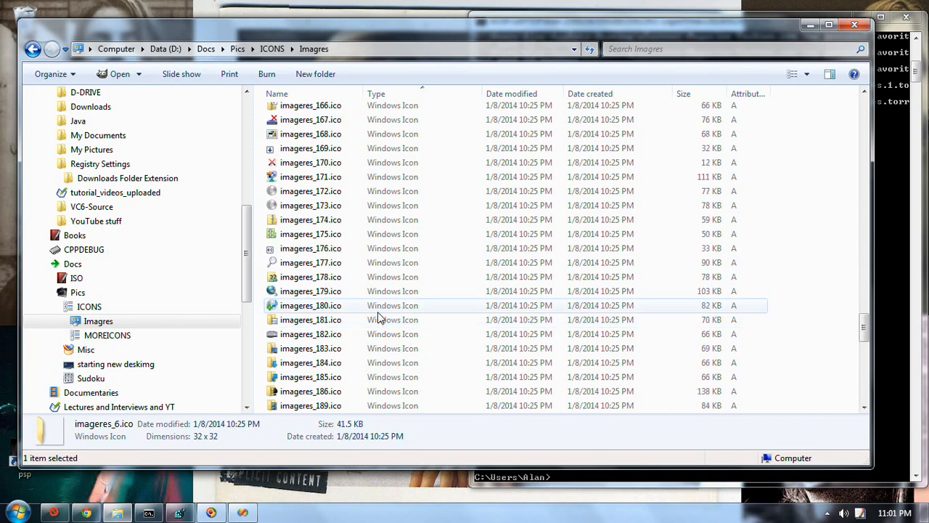
click(358, 369)
scroll(370, 336, down, 4)
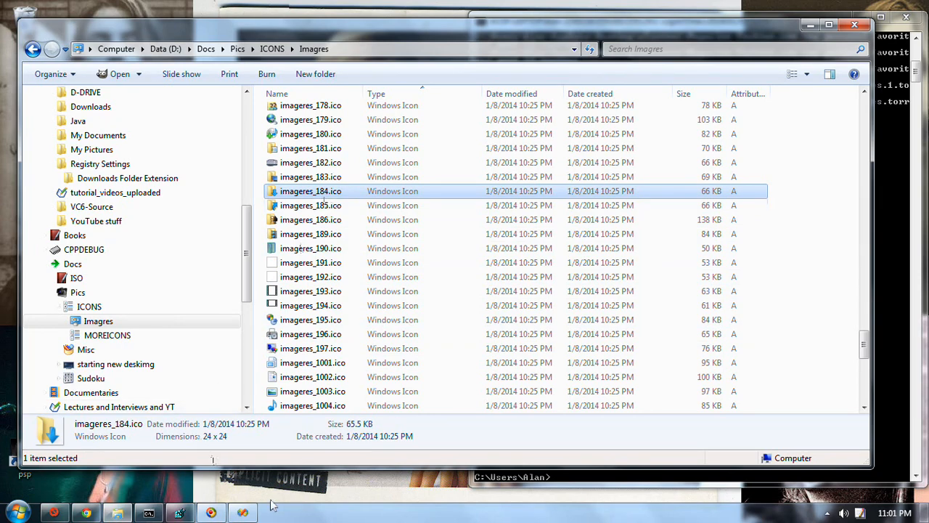
Step: Switch to Registry Editor and collapse the whole tree, ending with the top-level Computer node selected
click(180, 514)
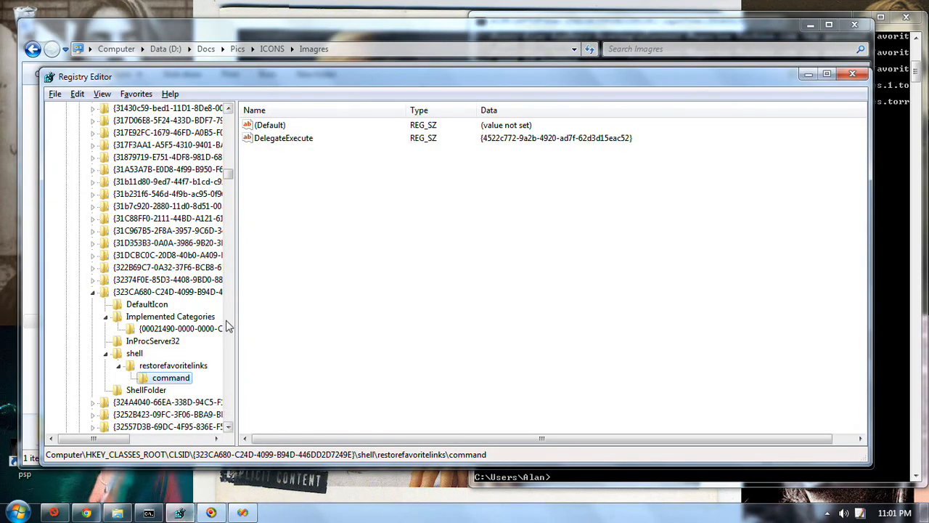
key(alt+Tab)
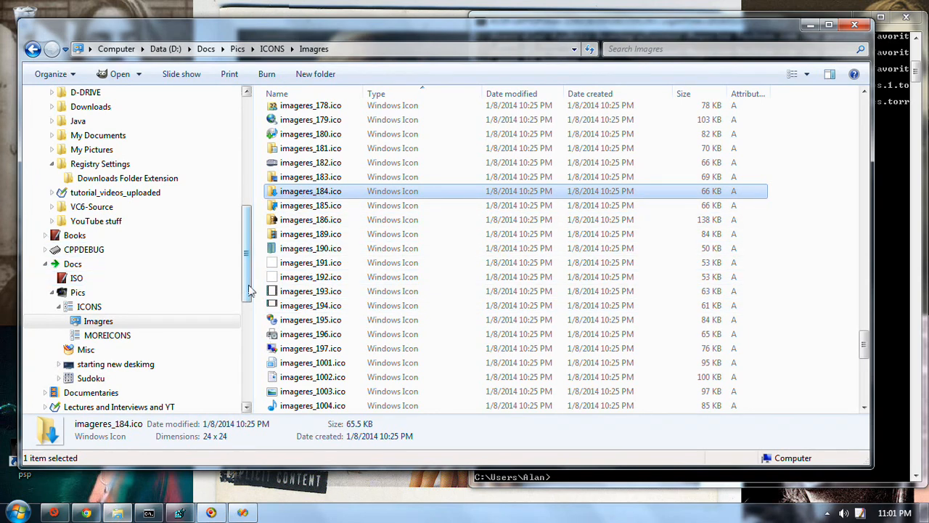
click(179, 512)
key(Left)
key(Left)
key(Left)
key(Left)
key(Left)
key(Left)
key(Left)
key(Left)
key(Left)
key(Left)
key(Left)
key(Left)
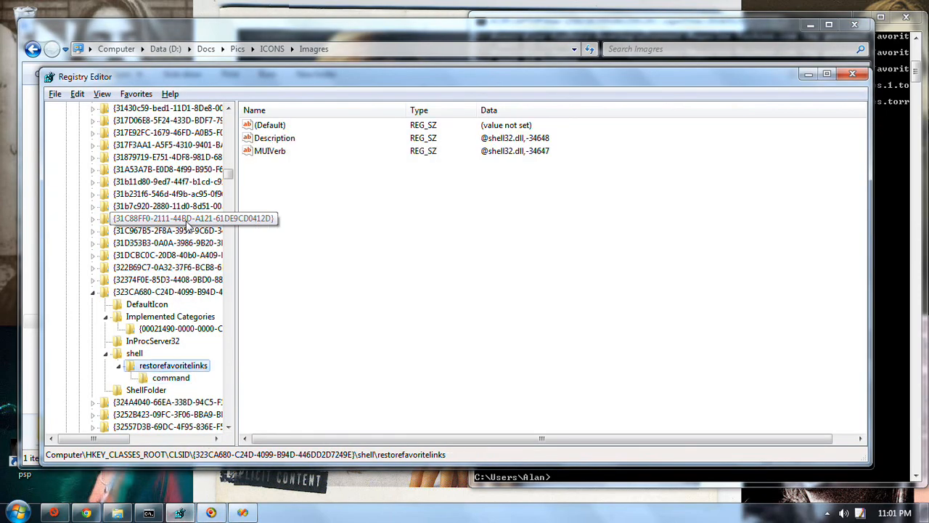
Step: Search the whole registry for dll,-184, after checking the icon number against imageres_184.ico in Windows Explorer
key(ctrl+f)
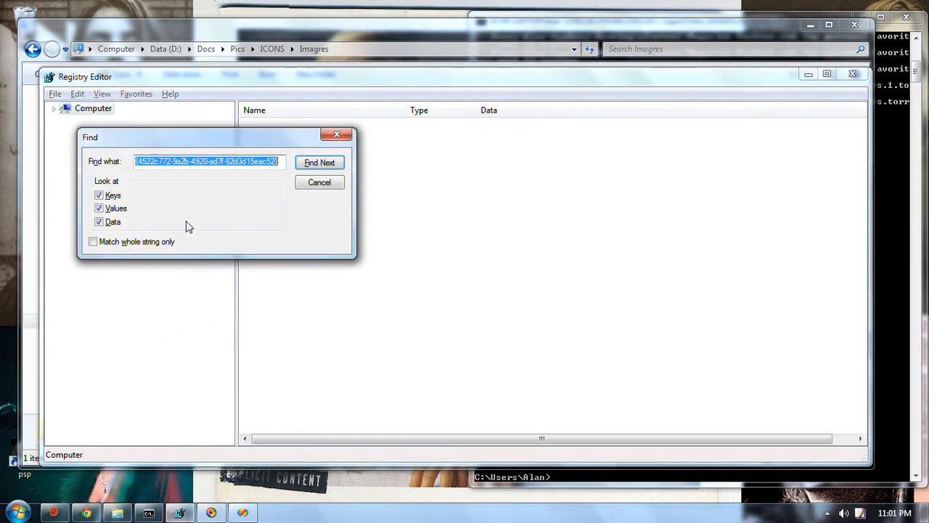
text(d)
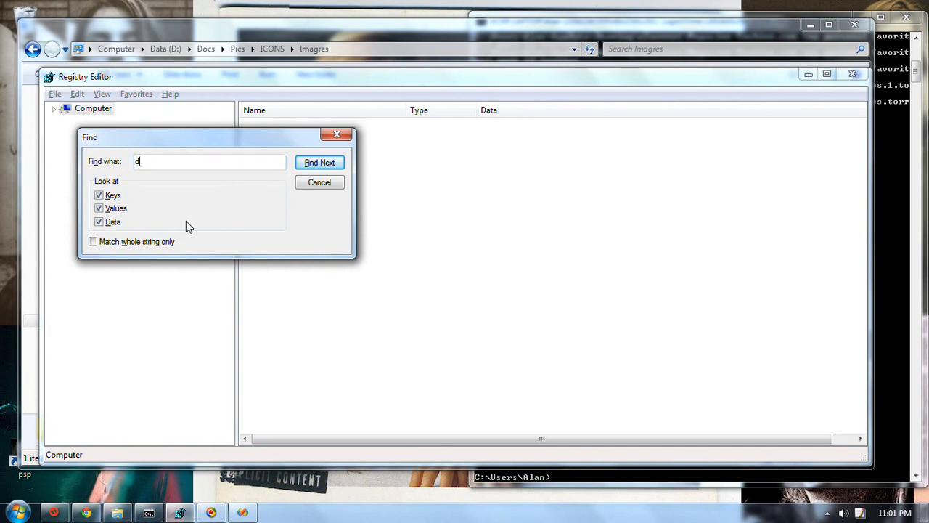
text(ll.-184)
key(alt+Tab)
key(alt+Tab)
key(alt+shift+Tab)
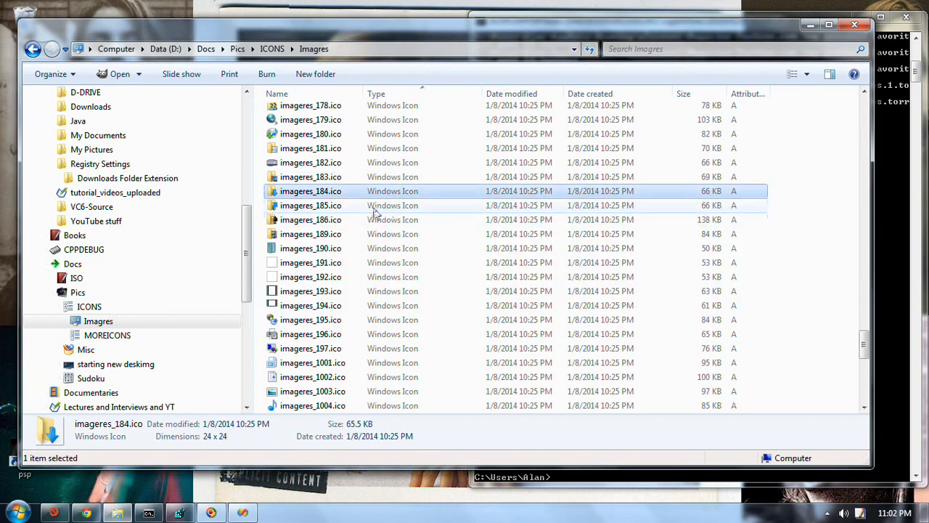
key(alt+Tab)
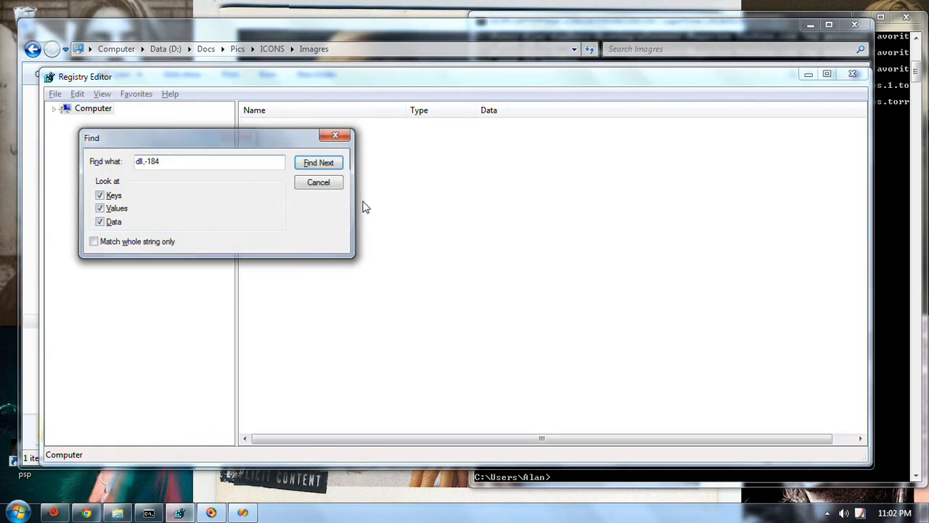
key(Return)
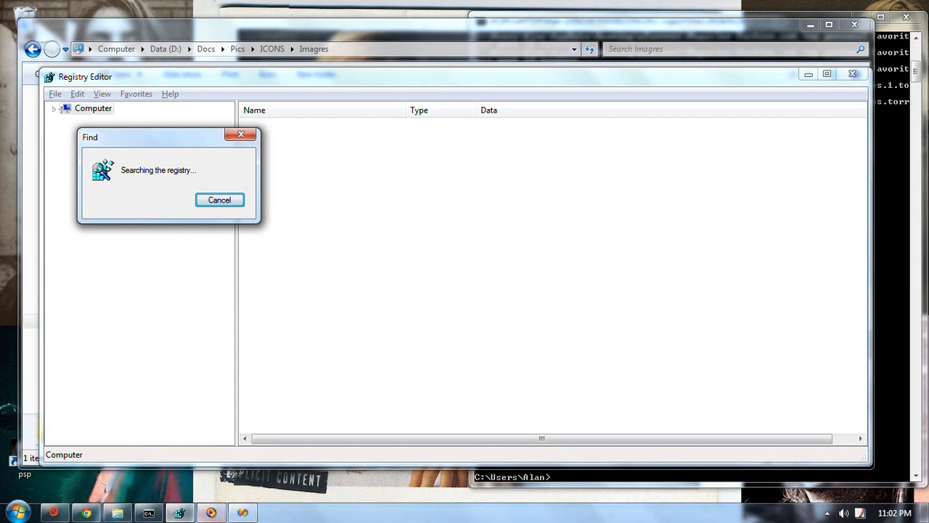
Step: Look at DownloadsShellFolderExtensionGlobal.reg and Shell Folders.reg in Windows Explorer's Downloads Folder Extension folder, and return to Registry Editor
click(118, 513)
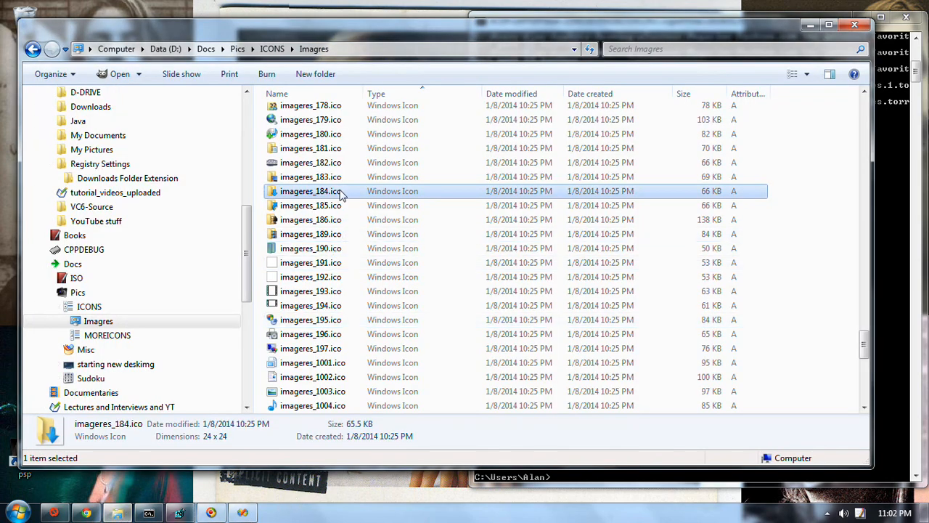
click(107, 181)
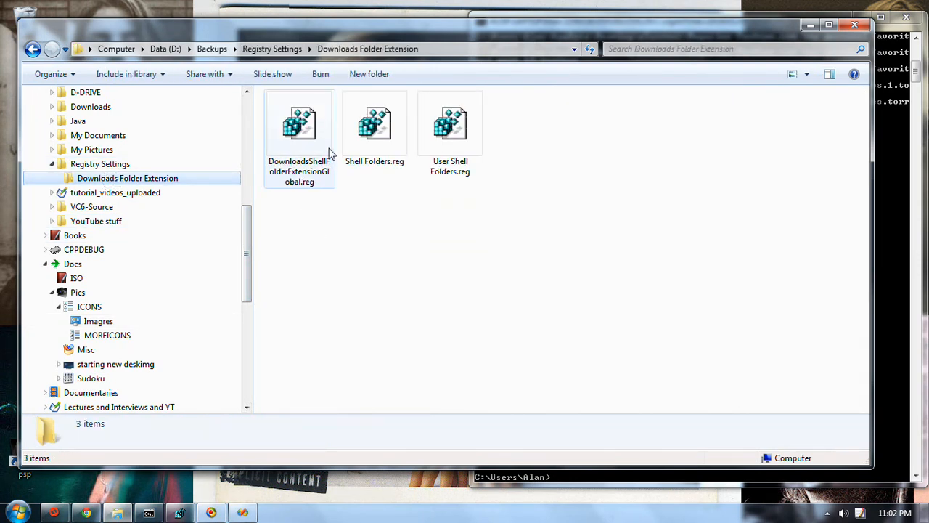
click(328, 153)
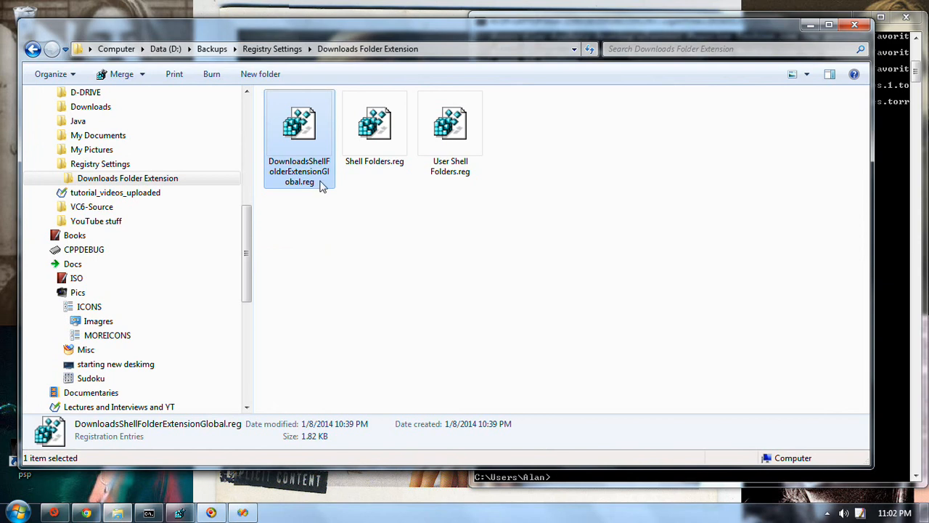
click(381, 138)
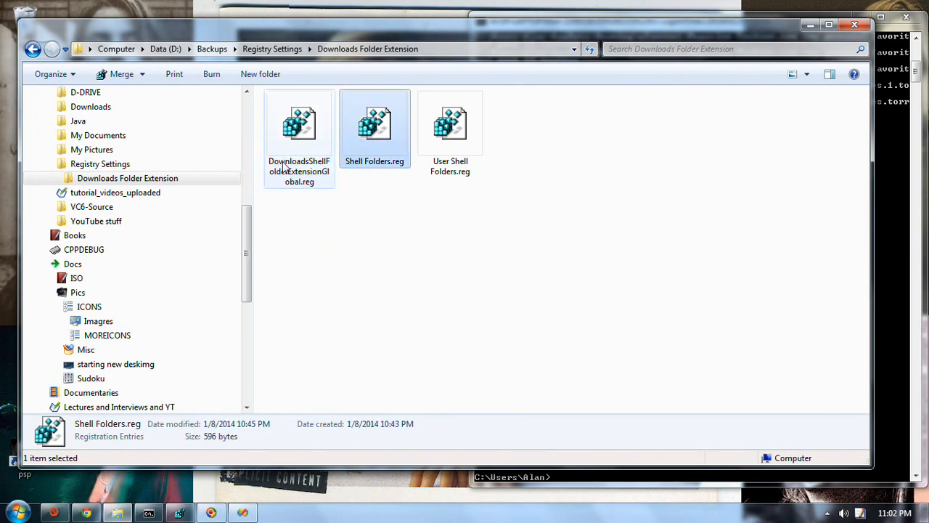
click(306, 154)
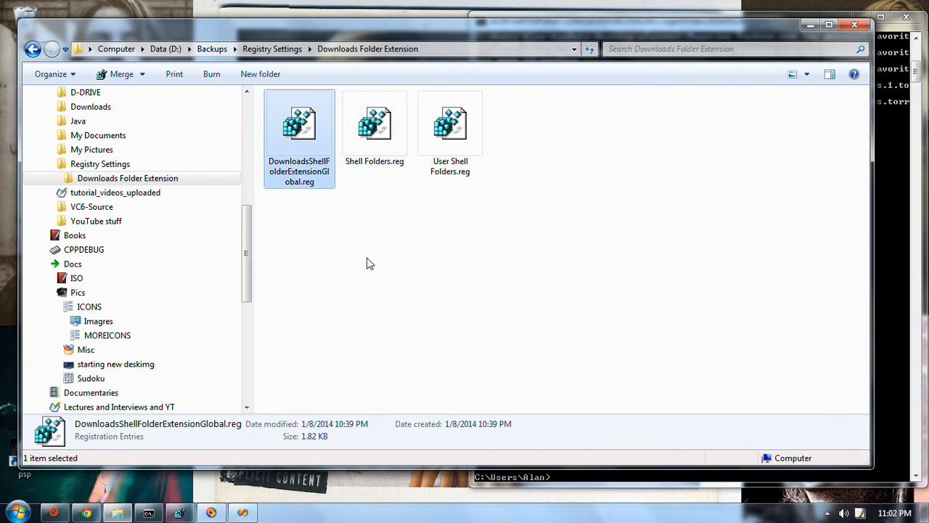
key(alt+Tab)
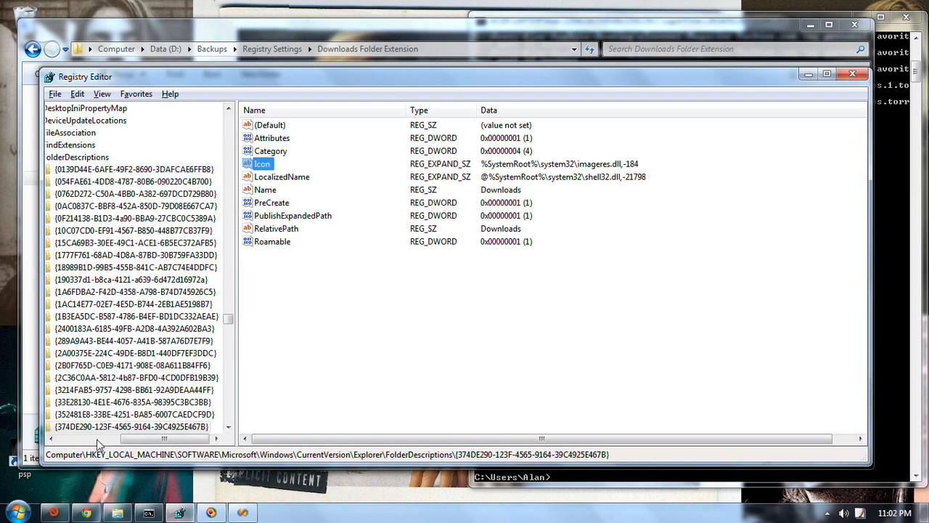
drag(148, 443, 114, 443)
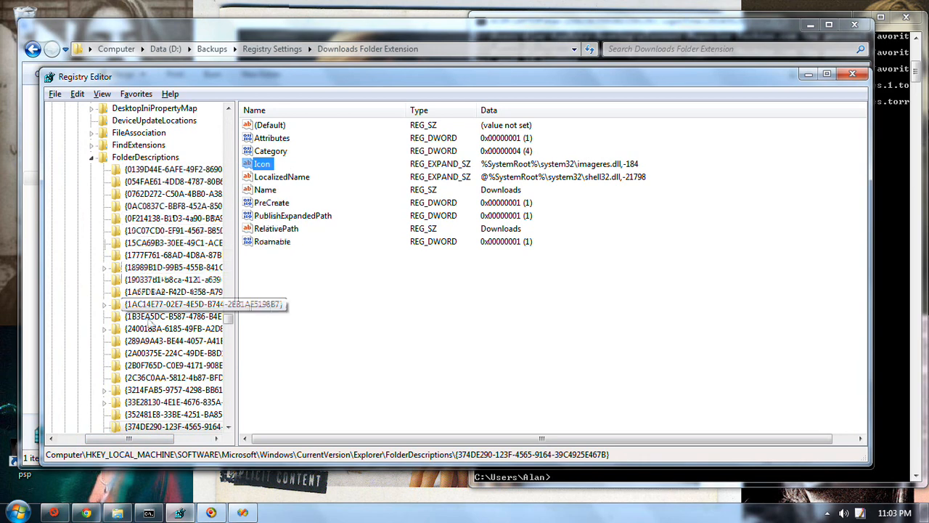
click(164, 429)
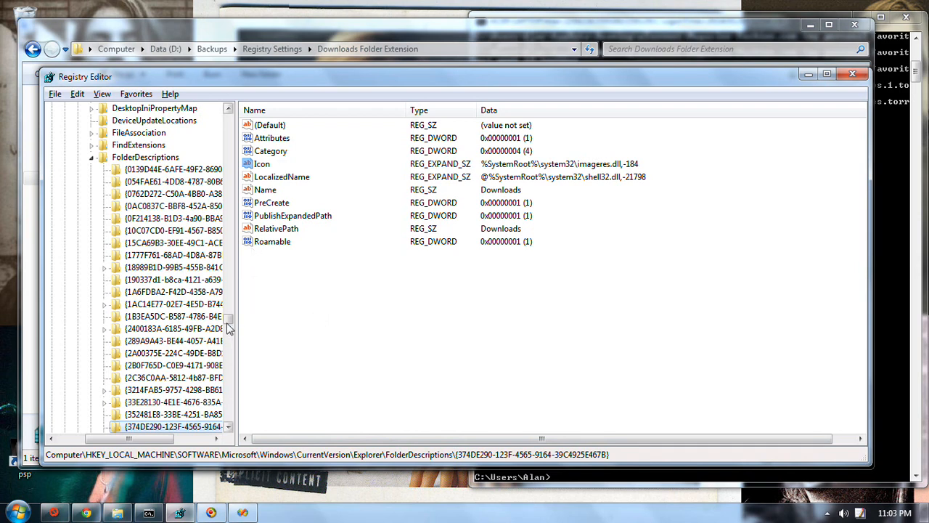
click(162, 429)
key(ctrl+c)
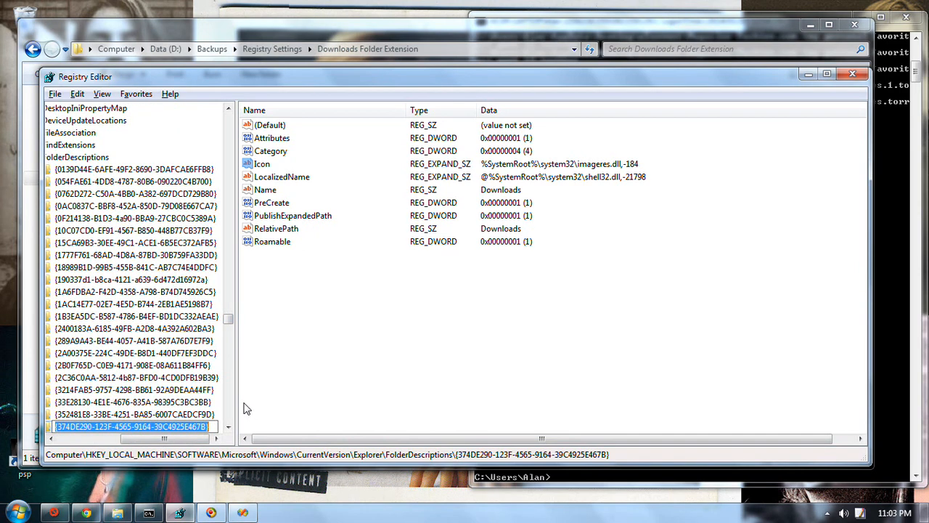
Step: Collapse the registry tree back to the top-level Computer node and search the whole registry for the copied key name
click(244, 411)
key(Left)
key(Left)
key(Left)
key(Left)
key(Left)
key(Left)
key(Left)
key(Left)
key(Left)
key(Left)
key(Left)
key(Left)
key(Left)
key(Left)
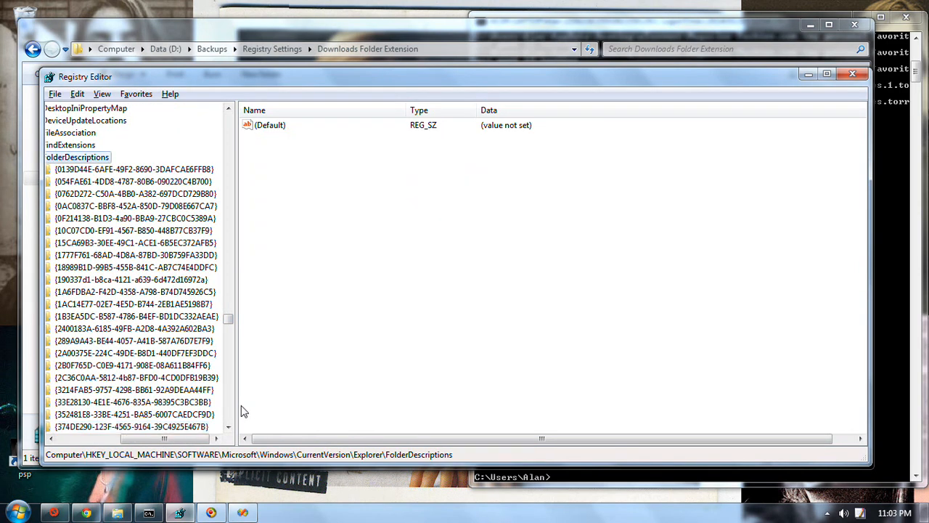
key(ctrl+f)
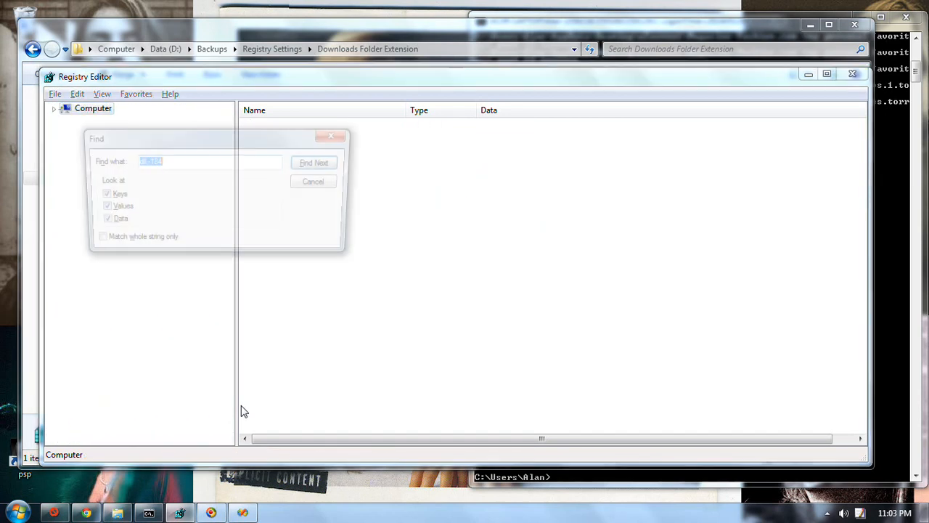
key(ctrl+v)
key(Return)
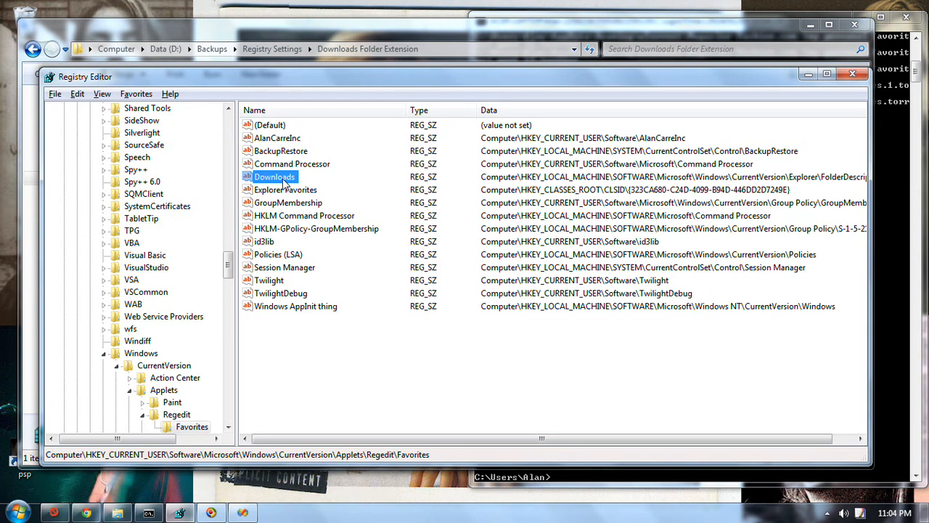
Step: Compare the Regedit Favorites values with the editor's favorites list and view the data of the Downloads value without changing it
click(131, 97)
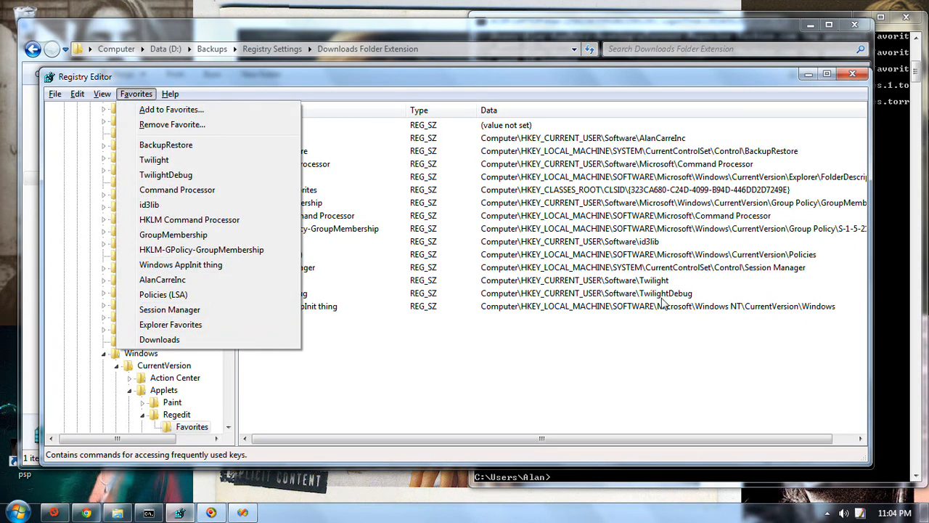
click(494, 168)
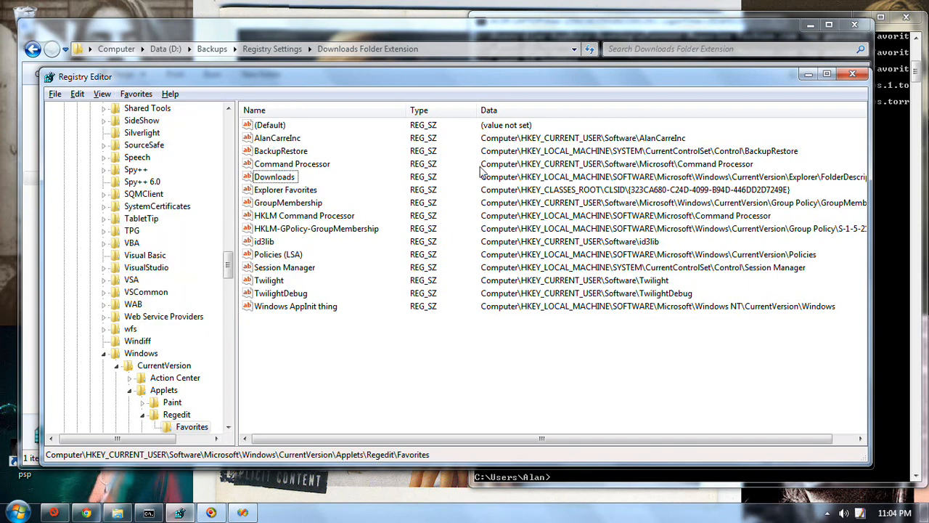
double_click(275, 177)
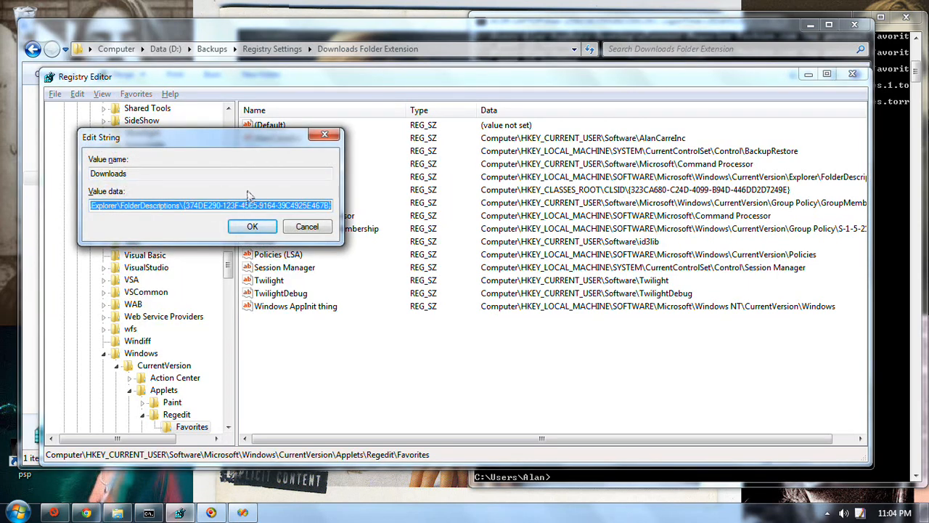
key(Escape)
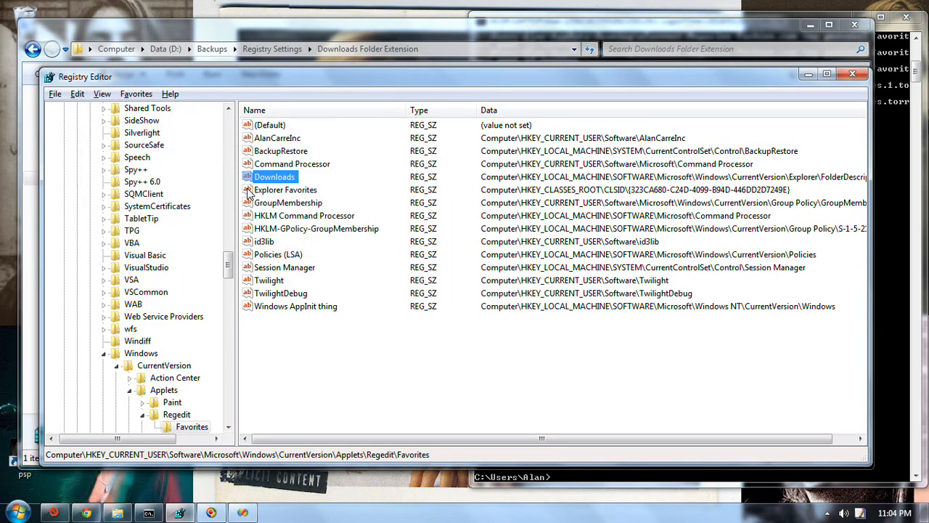
key(F3)
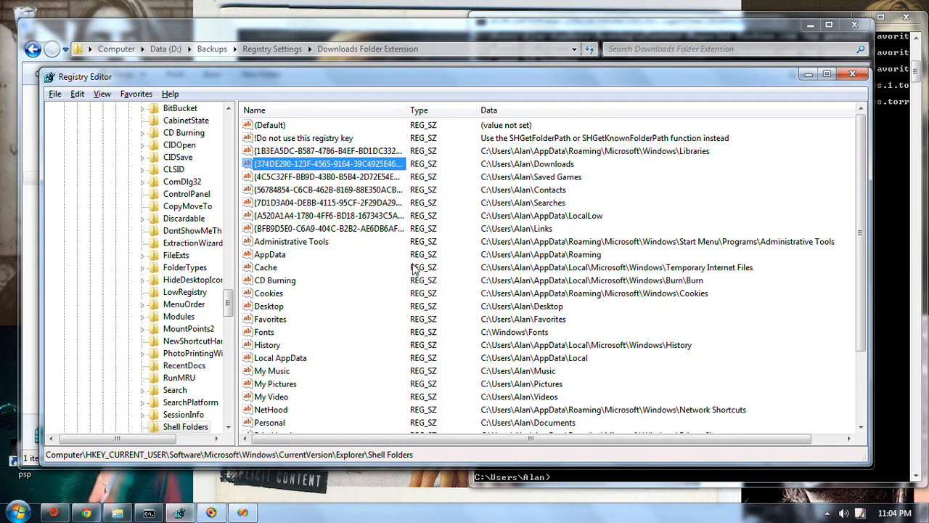
key(F3)
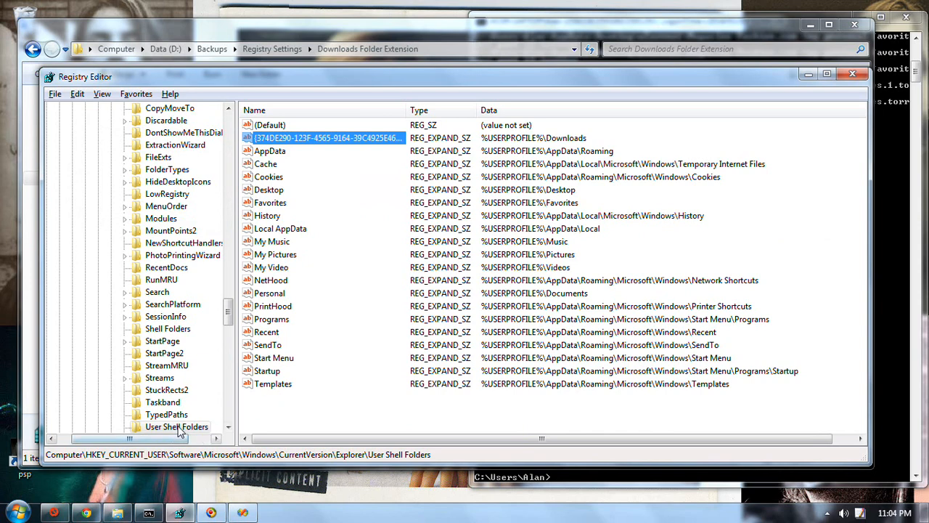
click(354, 141)
key(Escape)
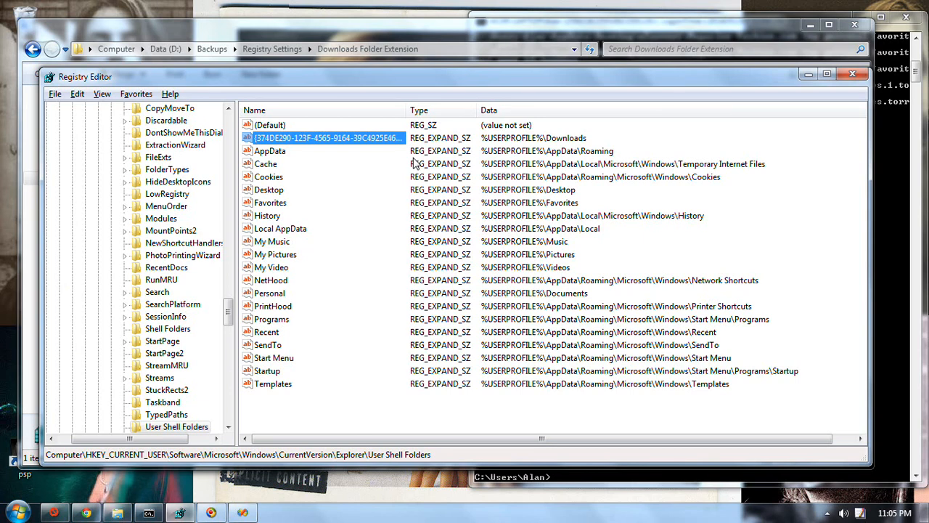
key(Return)
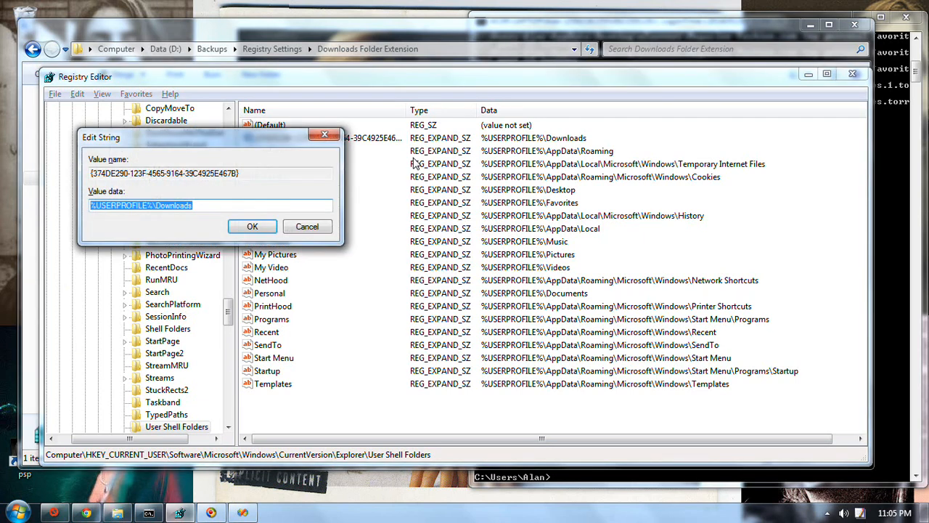
key(End)
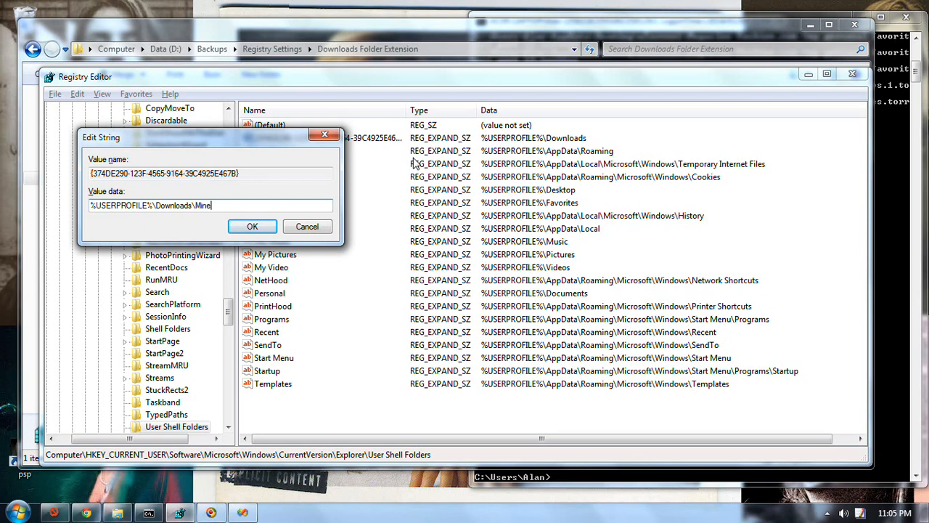
key(Return)
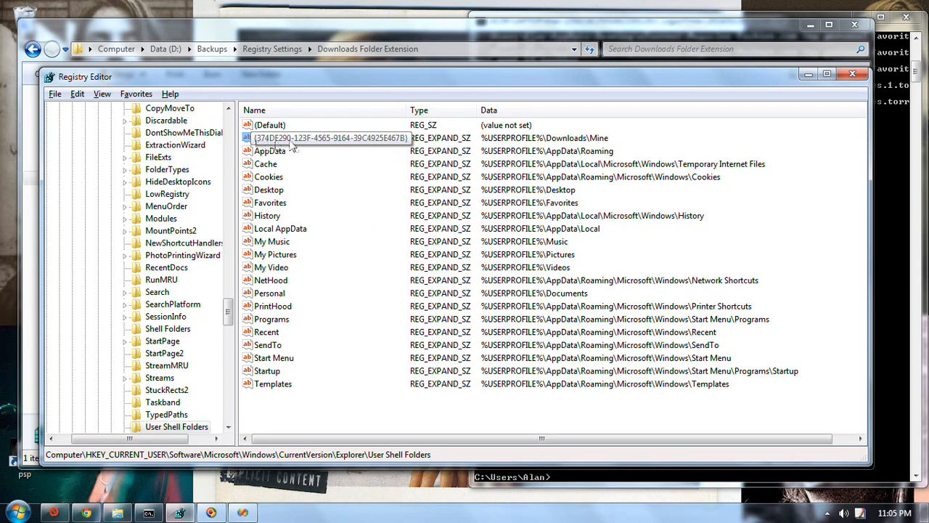
click(397, 139)
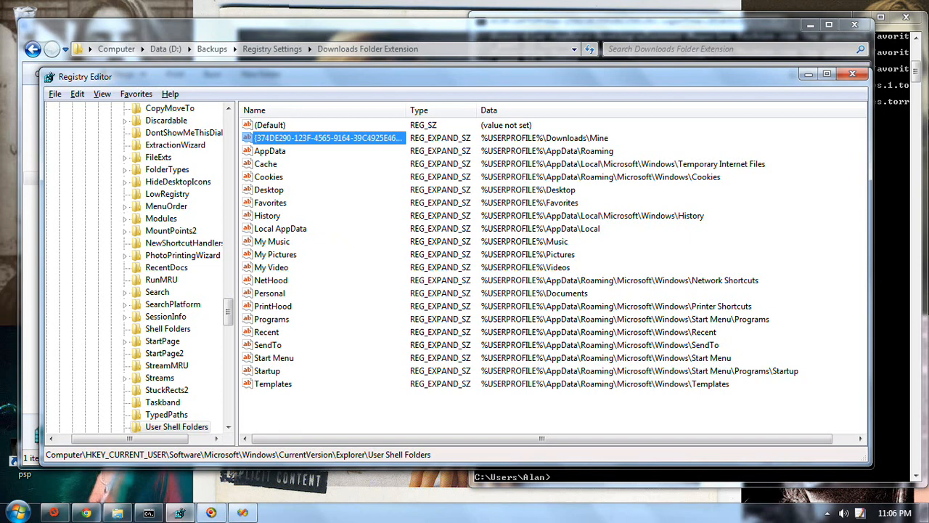
Step: Switch to Windows Explorer, check Downloads among the Favorites, and open the Downloads folder in the user's profile under Windows (C:) > Users
click(117, 512)
drag(249, 274, 248, 165)
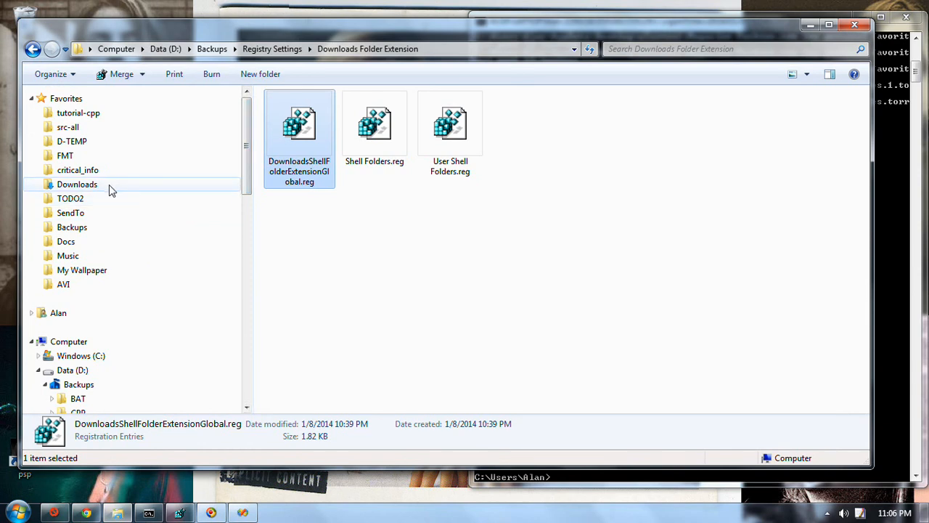
click(39, 355)
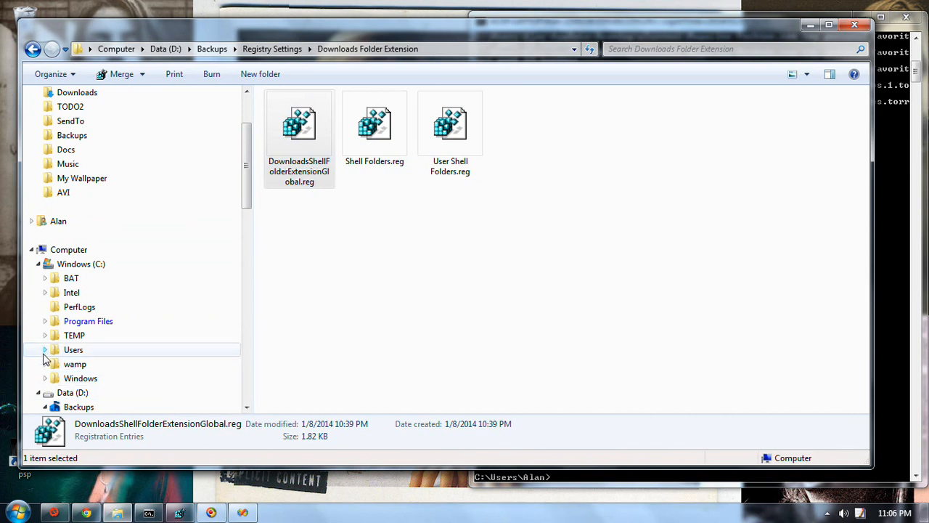
click(45, 350)
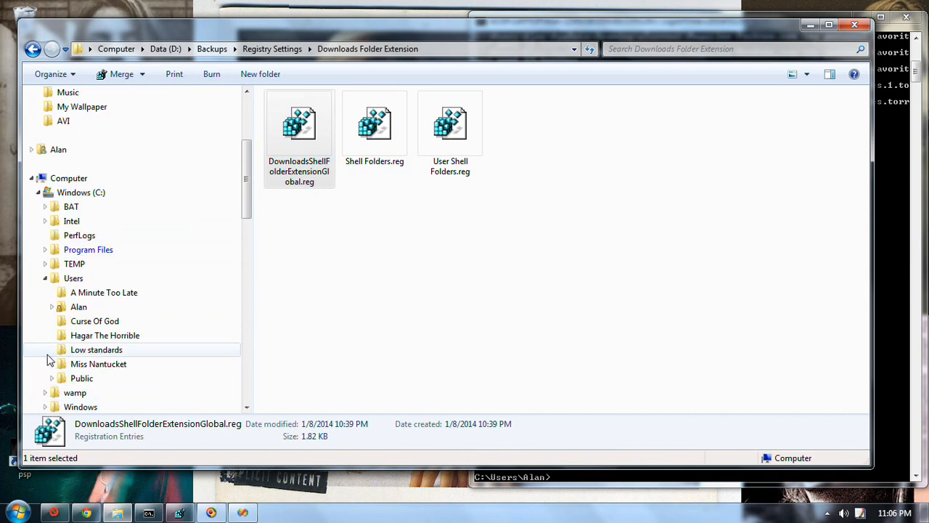
click(52, 306)
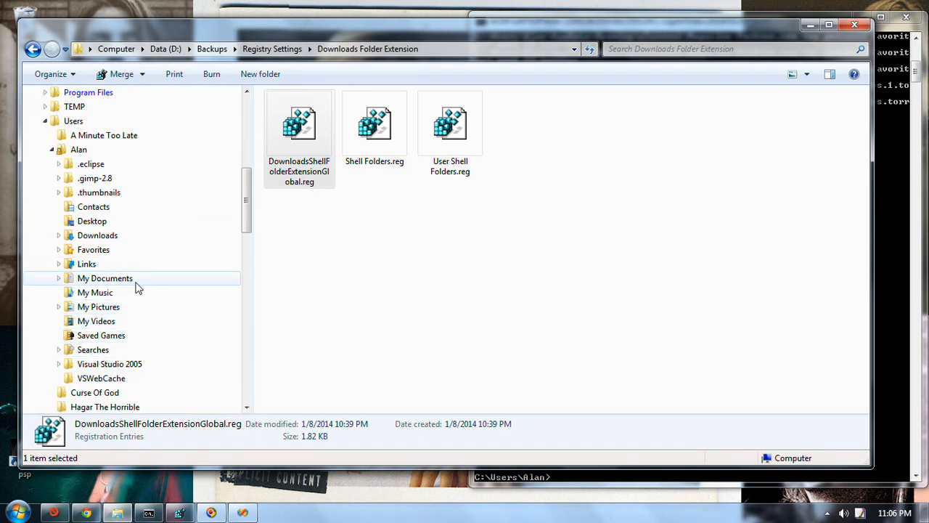
click(119, 241)
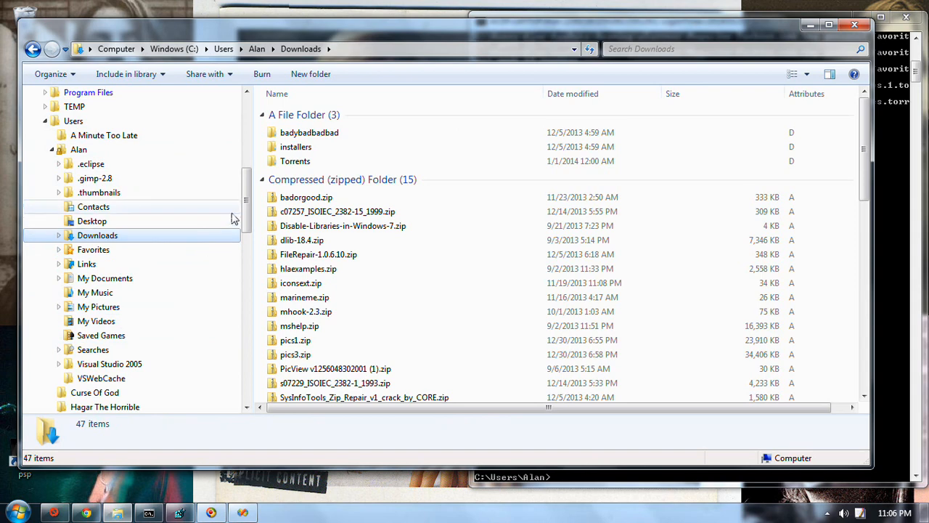
drag(246, 213, 247, 200)
scroll(246, 199, up, 3)
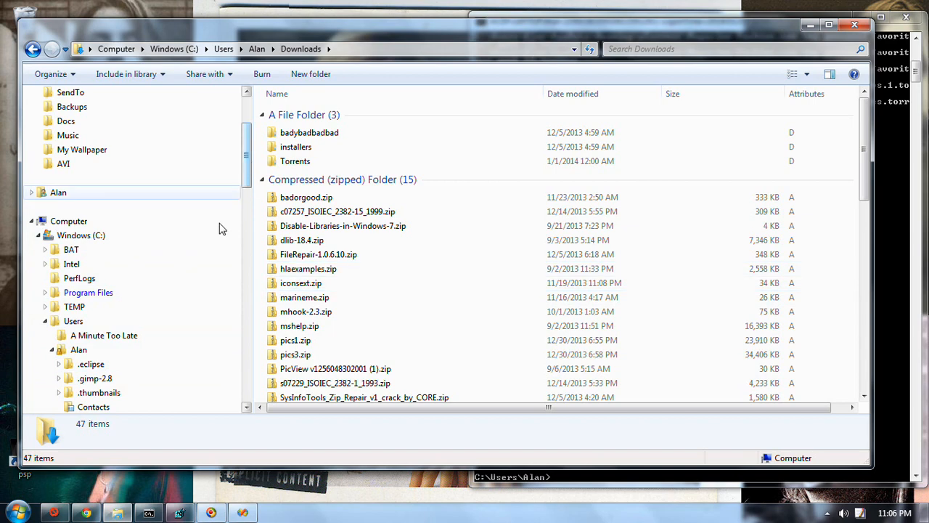
Step: Rerun fixsyst in the Command Prompt to restart Explorer, and open Downloads from the Favorites in the new Explorer window
click(610, 479)
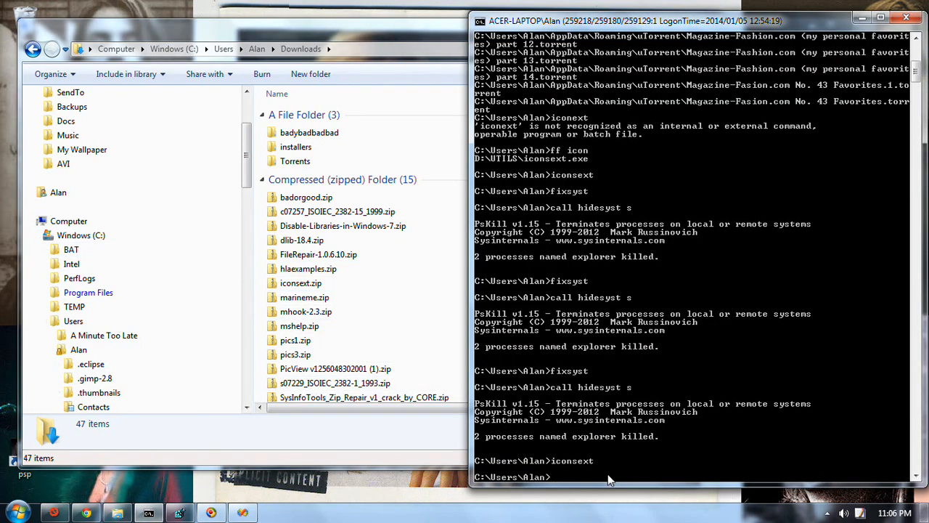
key(Return)
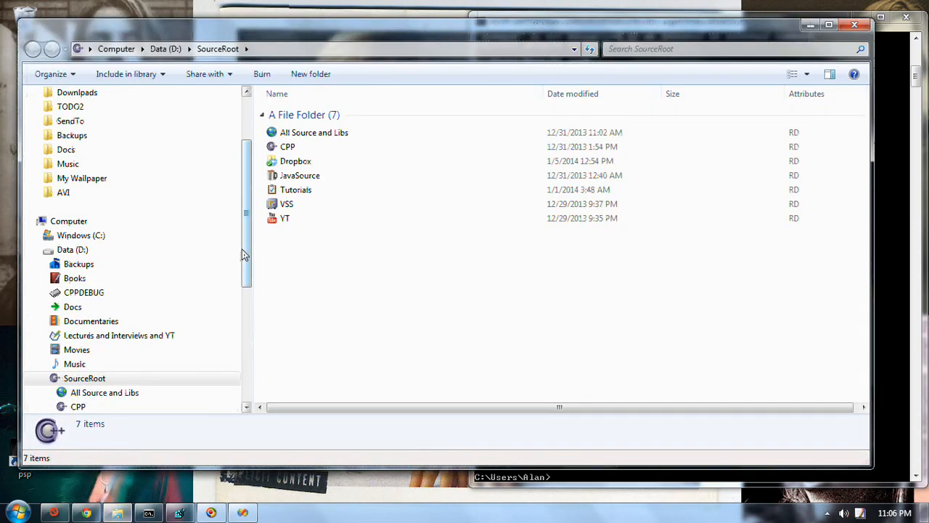
drag(245, 254, 262, 193)
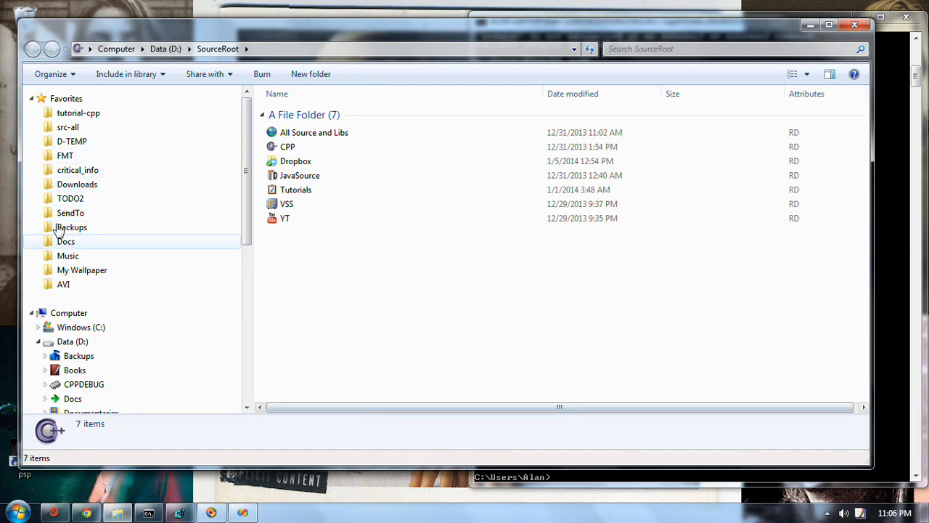
click(90, 188)
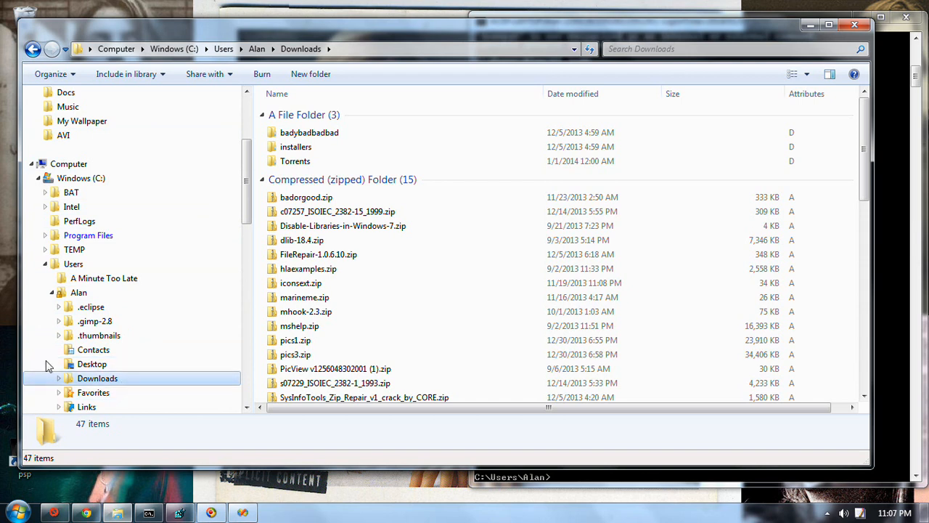
Step: Compare the Downloads icon among the Favorites with the one in the user's profile folder under Windows (C:) > Users
scroll(240, 305, up, 3)
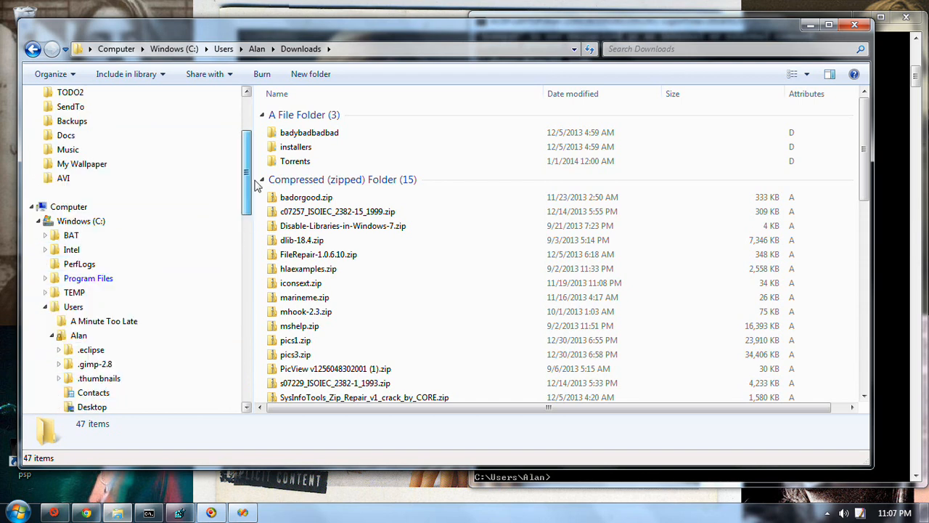
drag(247, 190, 254, 218)
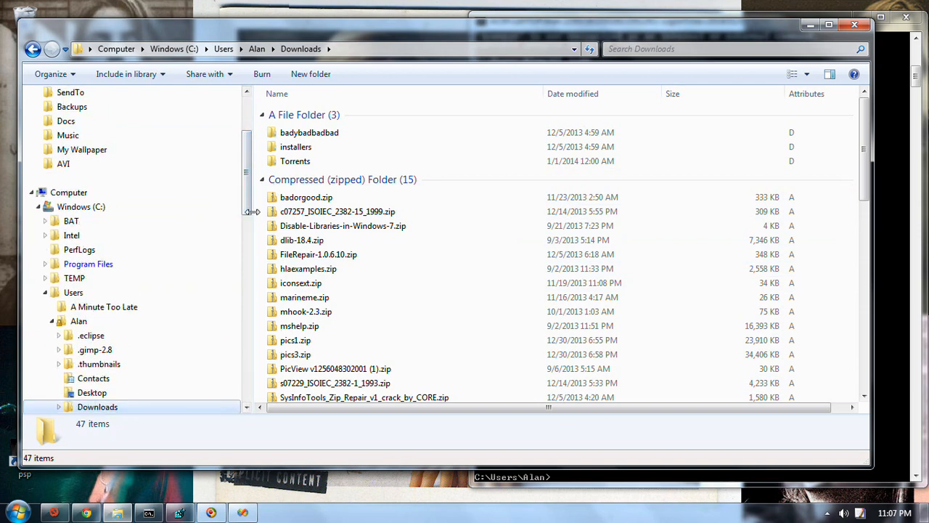
drag(245, 210, 249, 145)
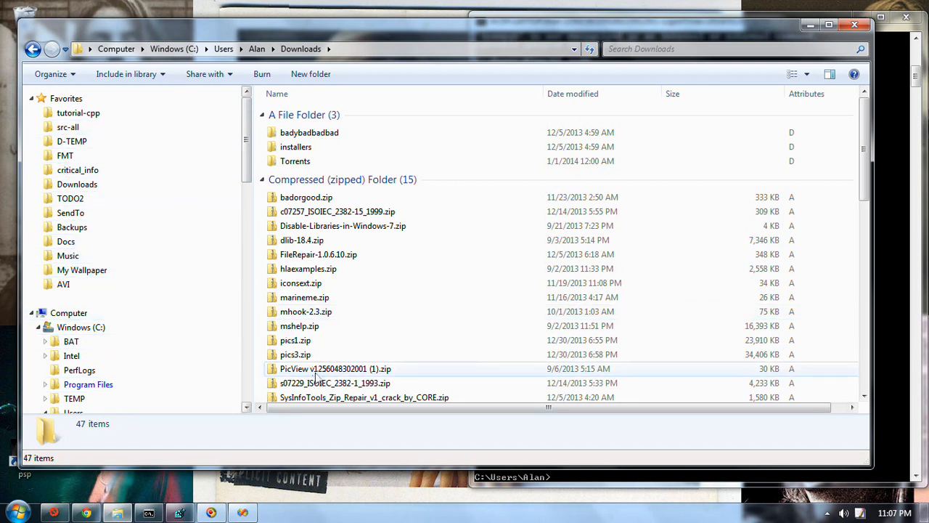
drag(248, 170, 247, 145)
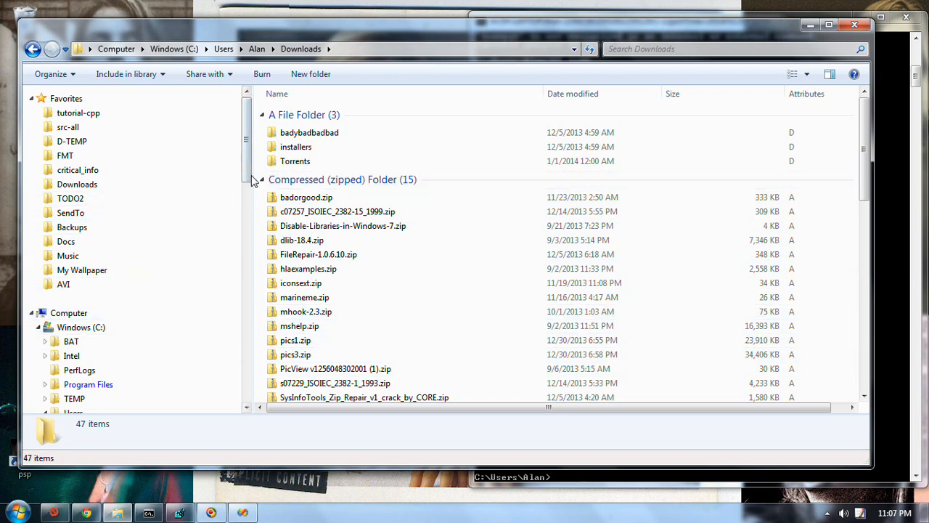
drag(249, 178, 250, 231)
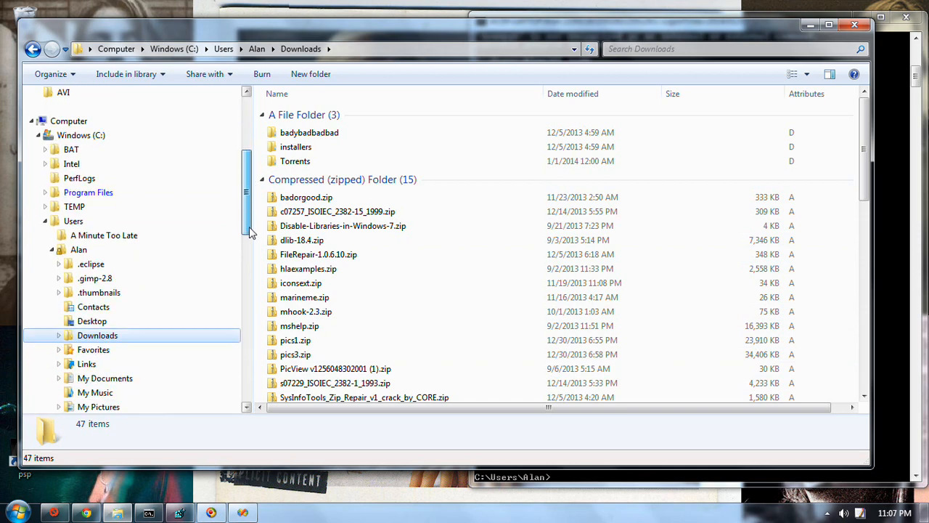
Step: View the contents of the Users folder and open the user's profile folder inside it
click(109, 251)
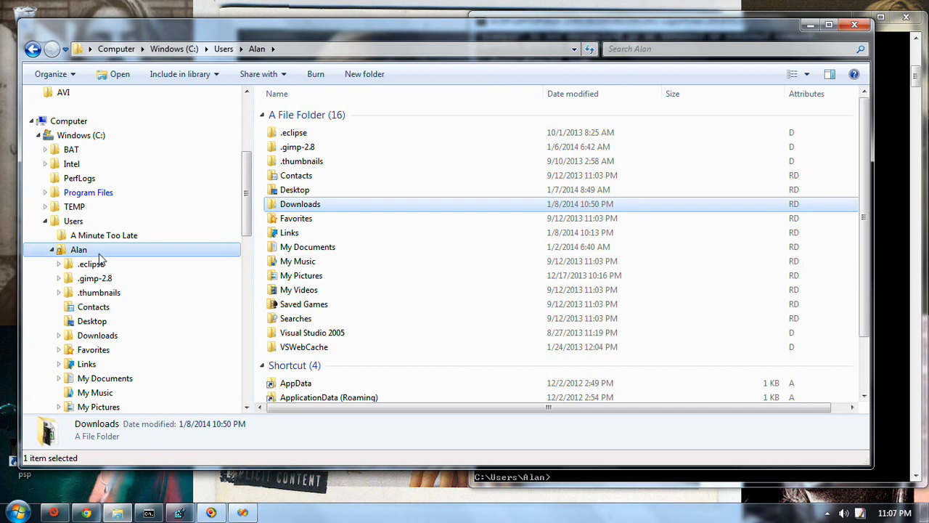
click(77, 221)
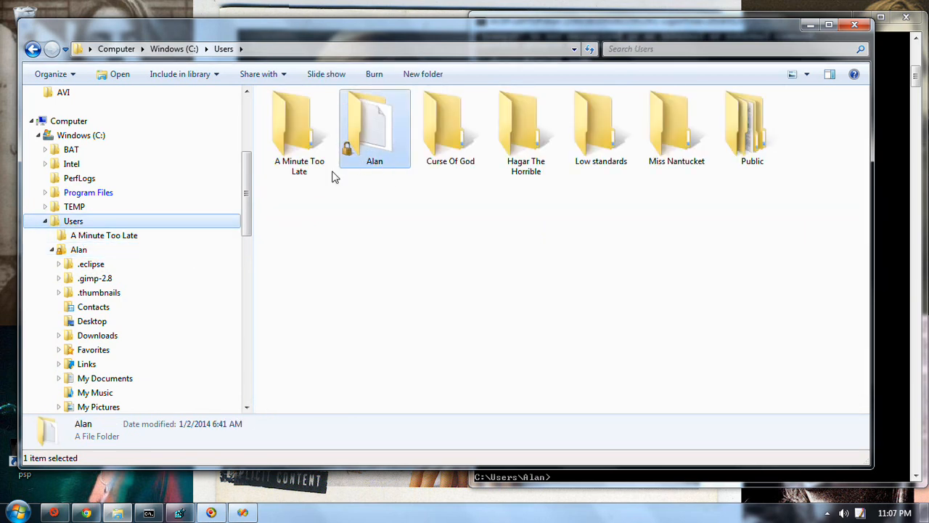
click(100, 254)
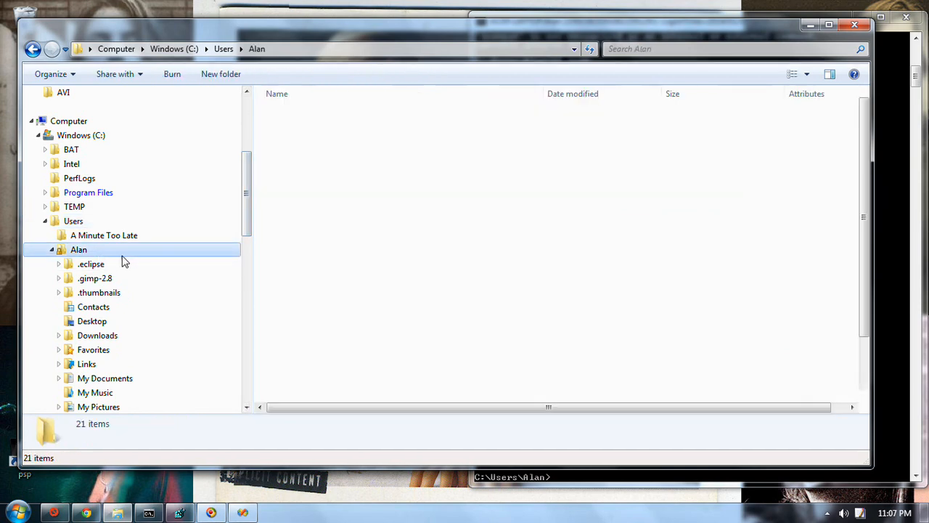
Step: Add the open profile folder to the Favorites, place it directly below tutorial-cpp, and check the new link by opening it
drag(246, 223, 245, 160)
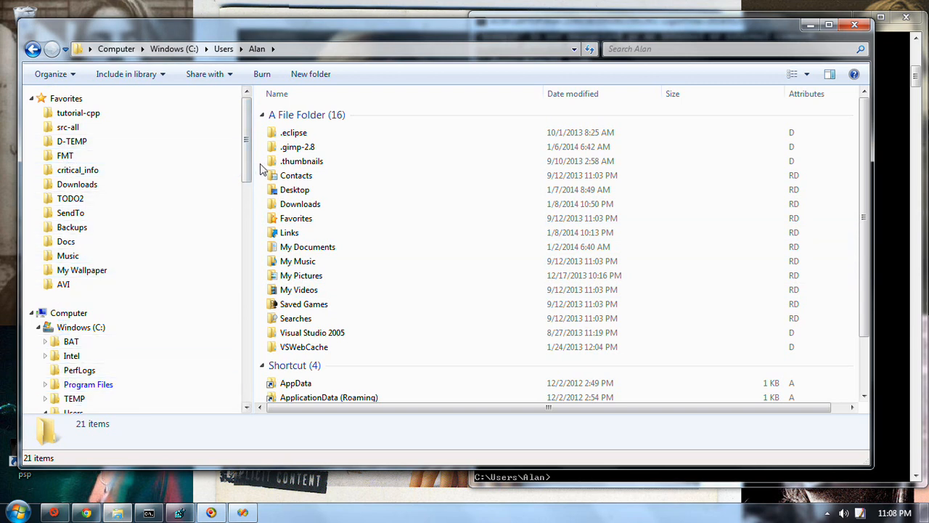
right_click(95, 102)
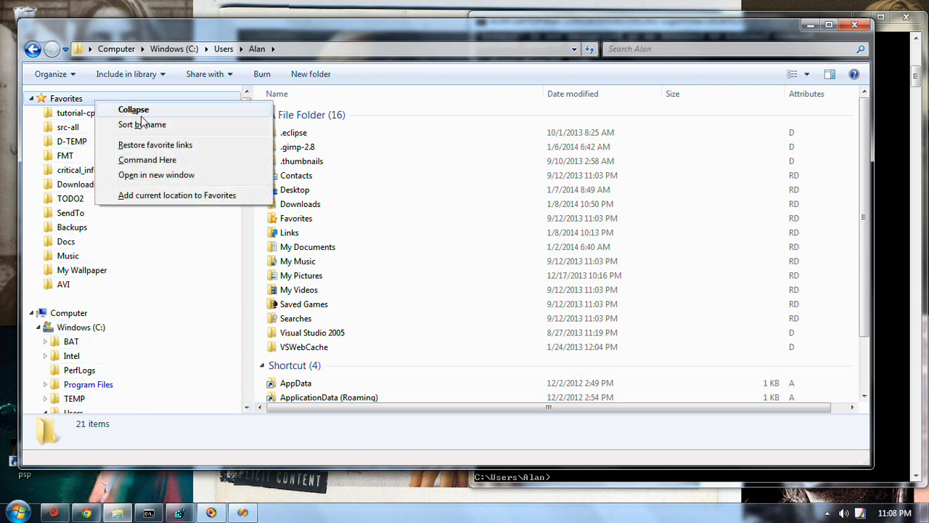
click(213, 197)
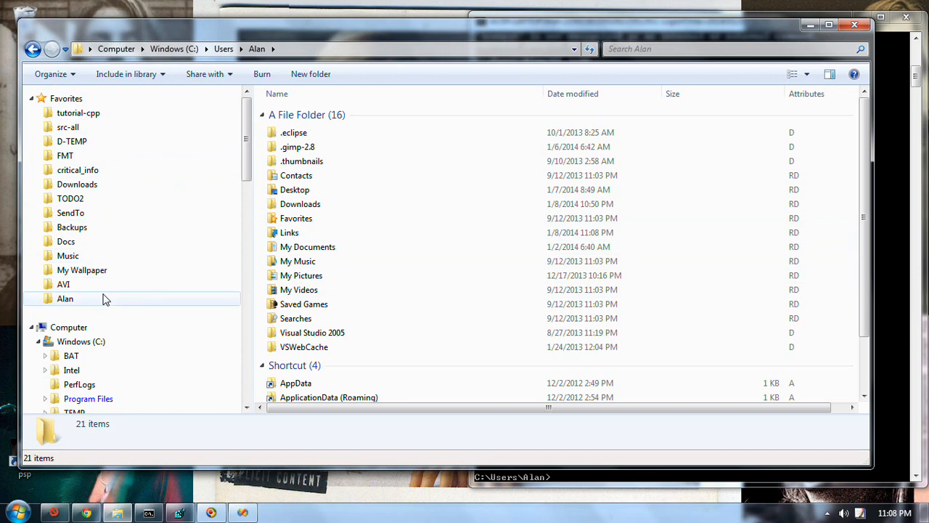
drag(93, 307, 100, 129)
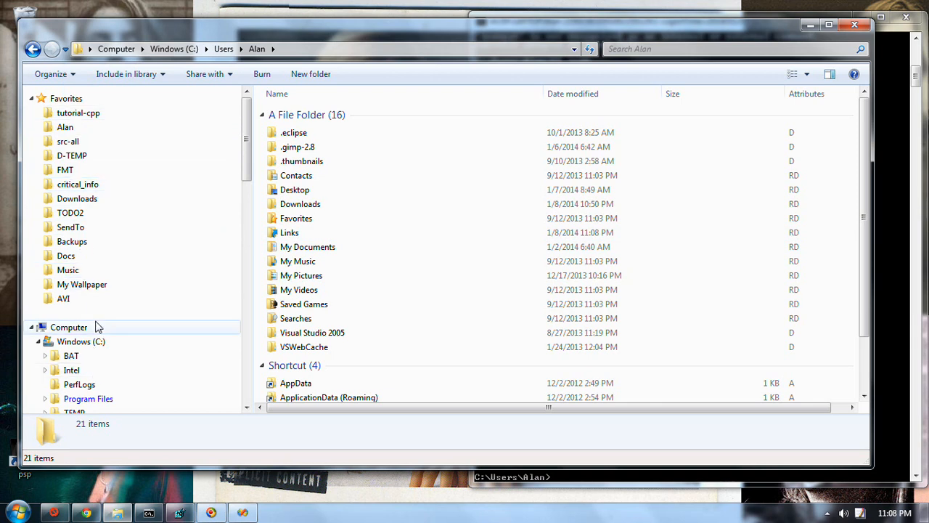
click(113, 131)
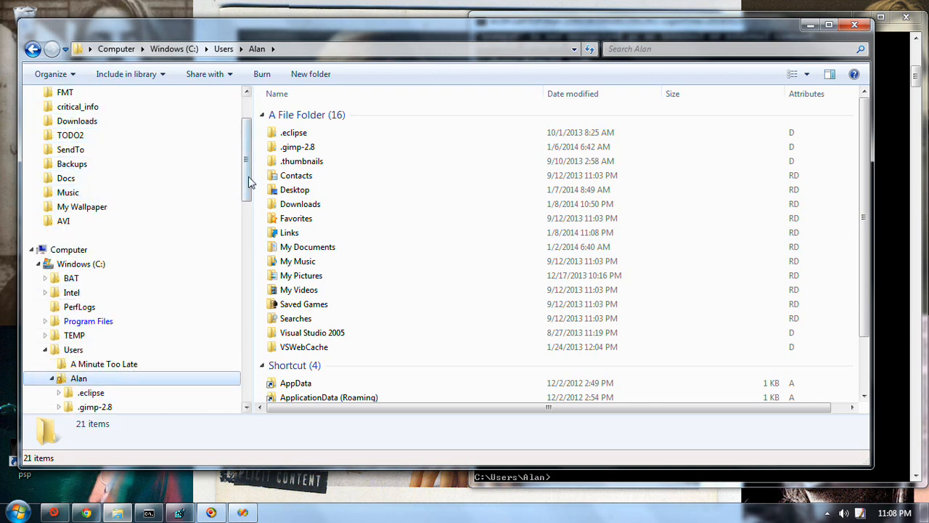
scroll(249, 177, up, 2)
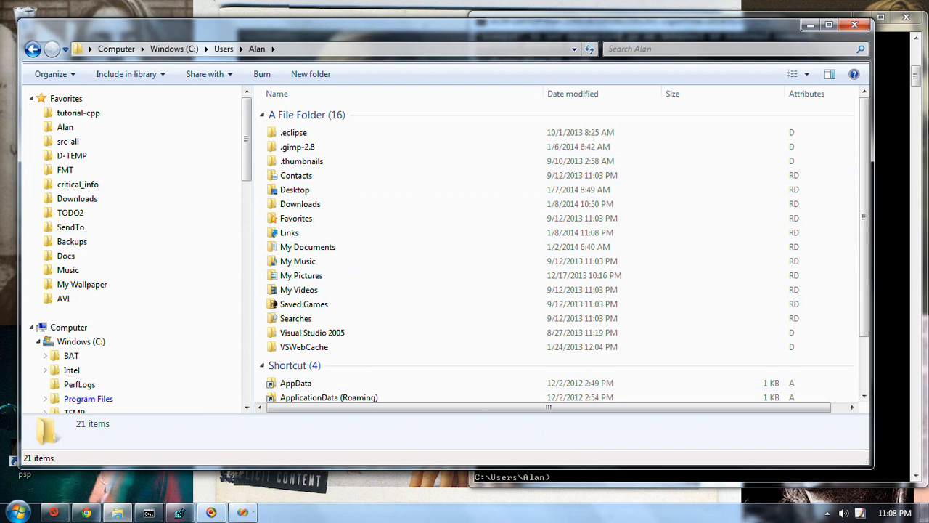
mouse_move(212, 514)
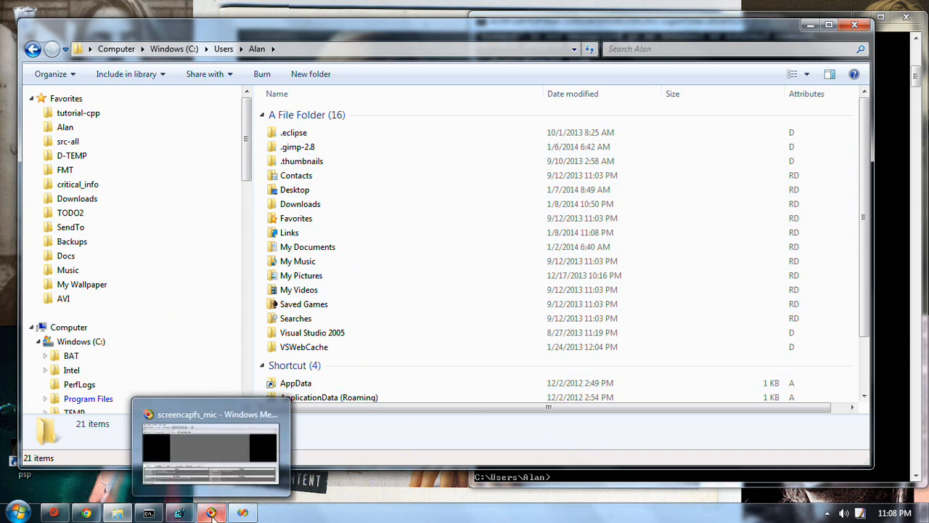